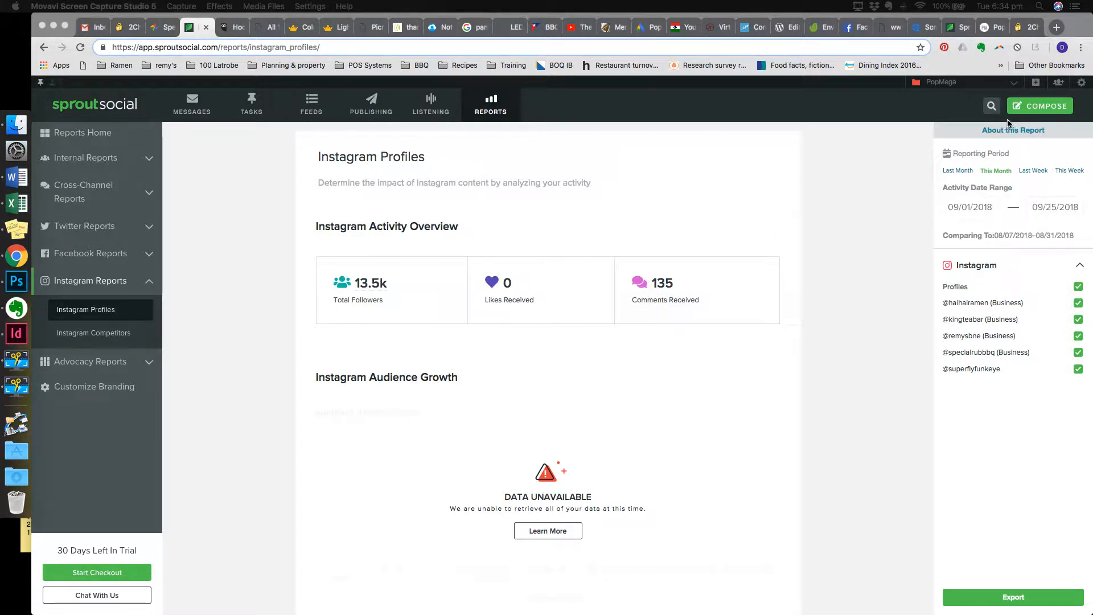
pyautogui.click(1039, 108)
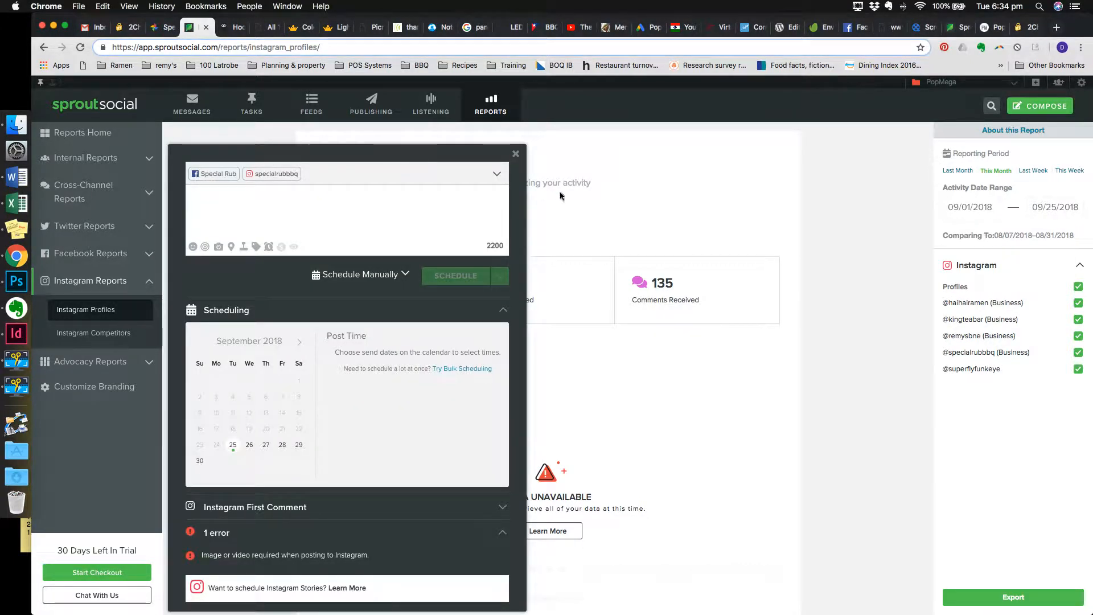
pyautogui.click(495, 177)
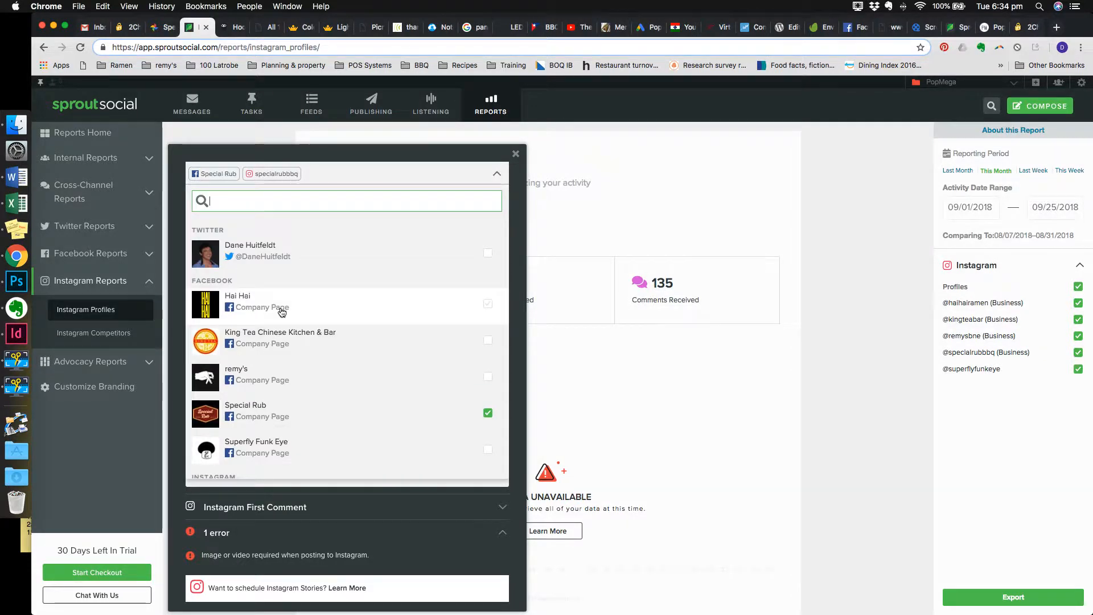
pyautogui.scroll(-3, 287, 316)
pyautogui.scroll(3, 318, 305)
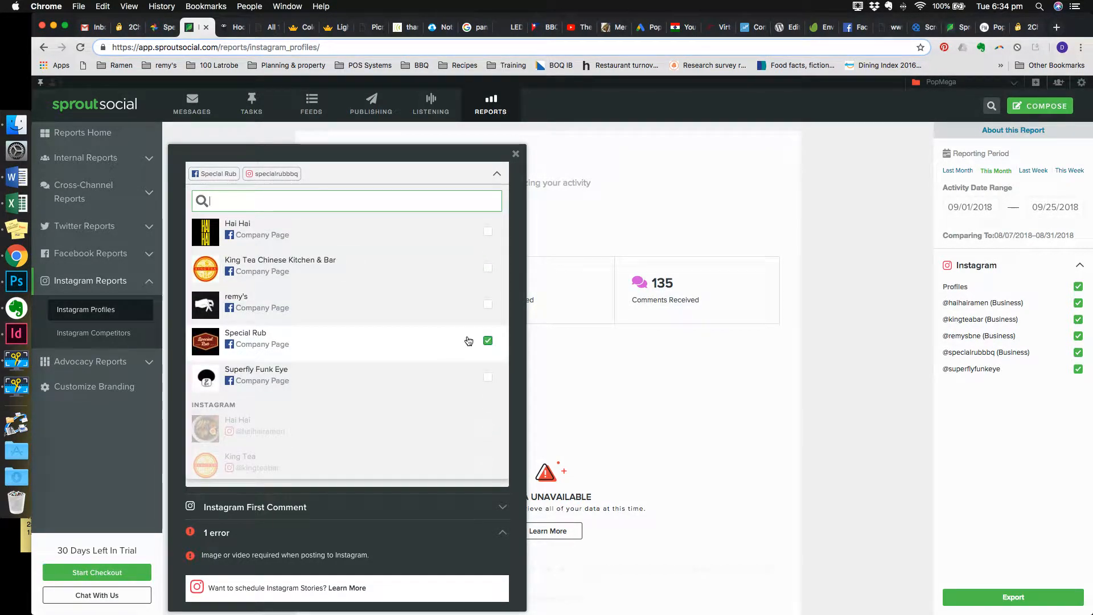
pyautogui.scroll(-2, 467, 342)
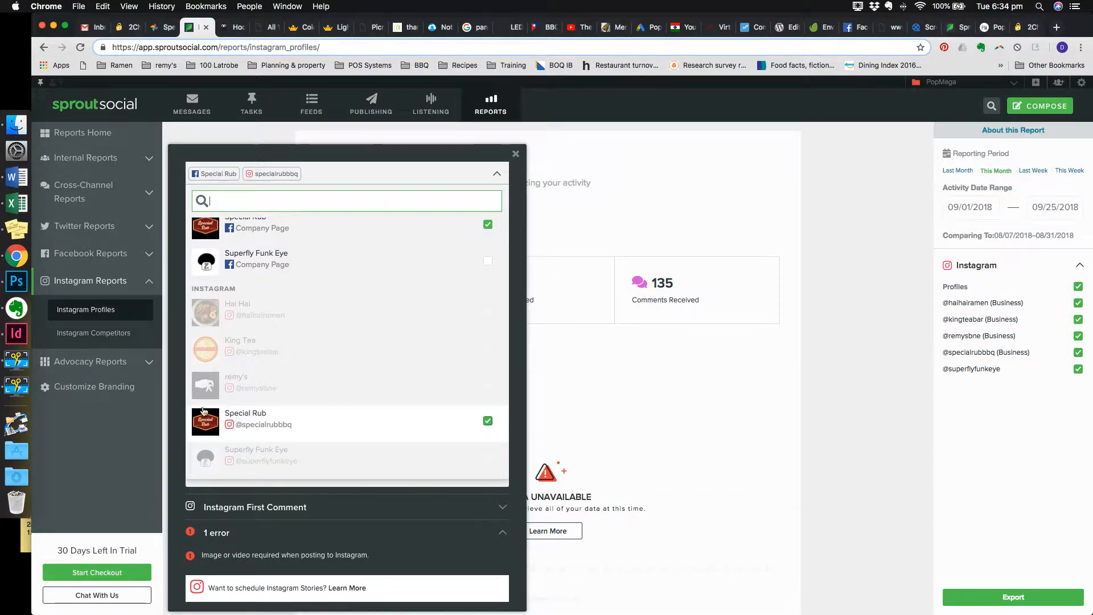
pyautogui.click(498, 176)
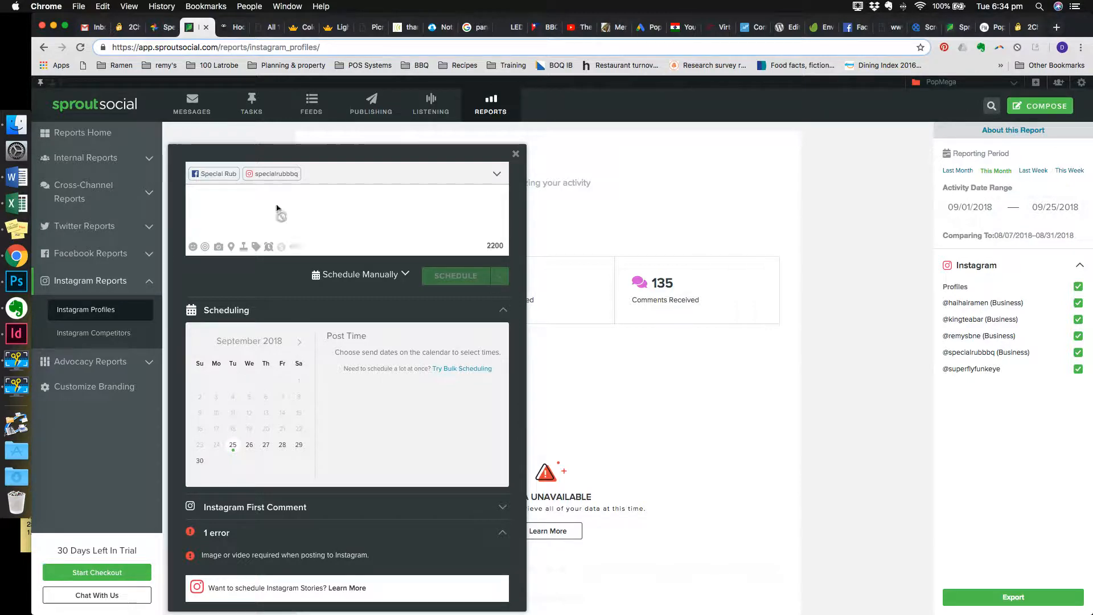
# - Switch to Google Photos and download the shared-album photo of the man drinking from a glass garnished with a chicken wing
pyautogui.click(162, 28)
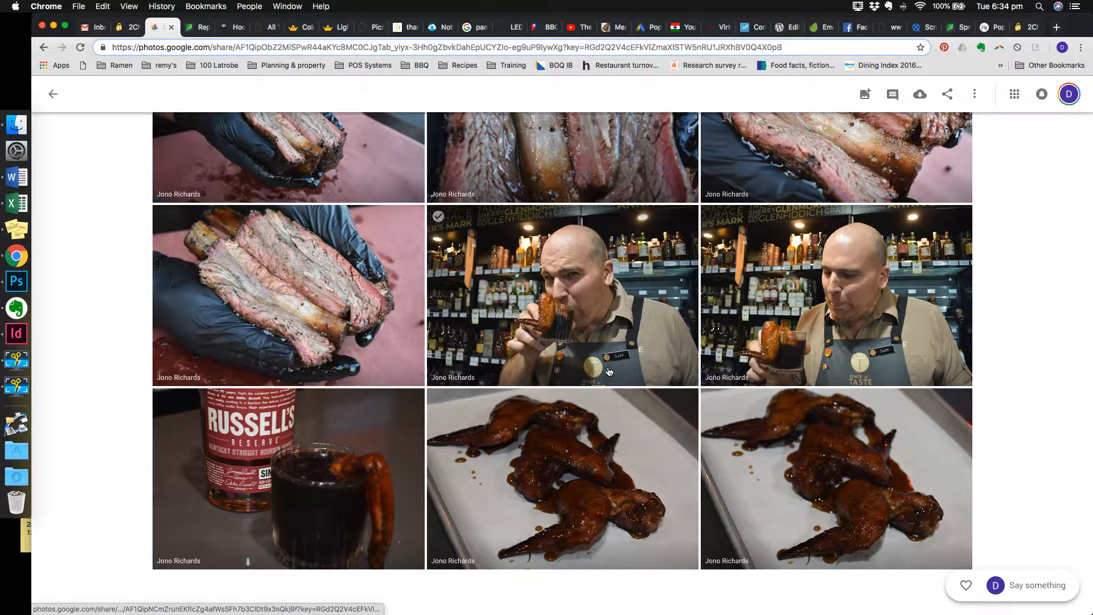
pyautogui.click(584, 301)
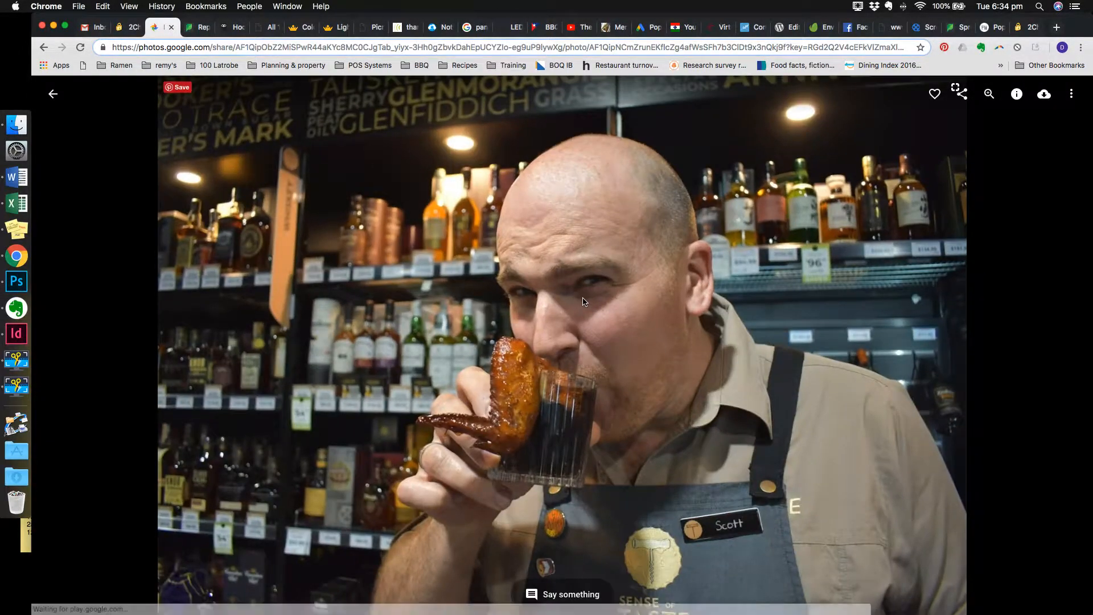
pyautogui.click(1071, 95)
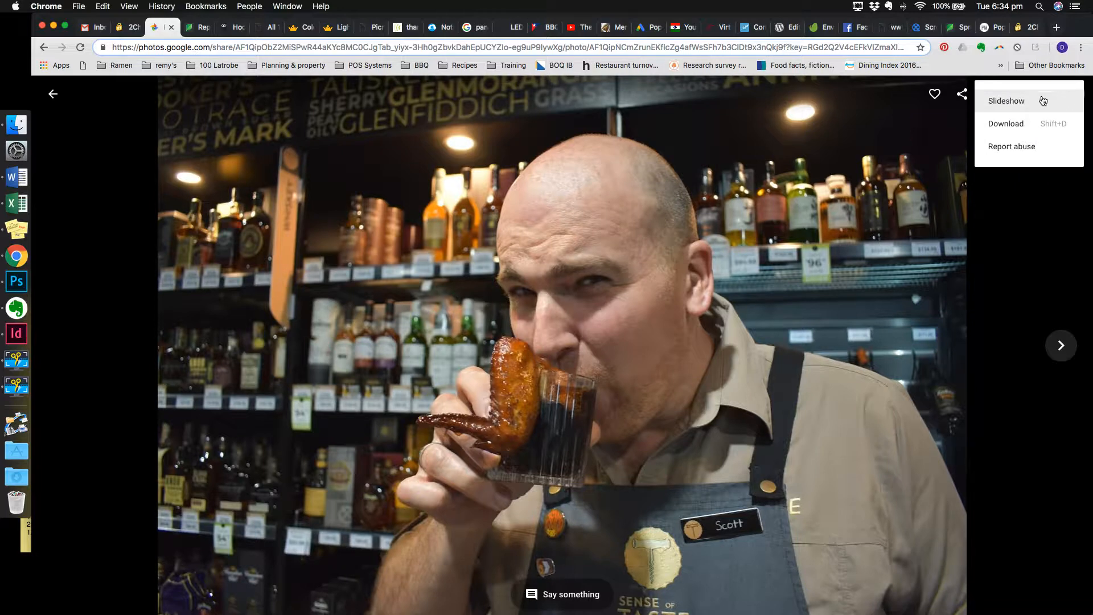
pyautogui.click(1009, 131)
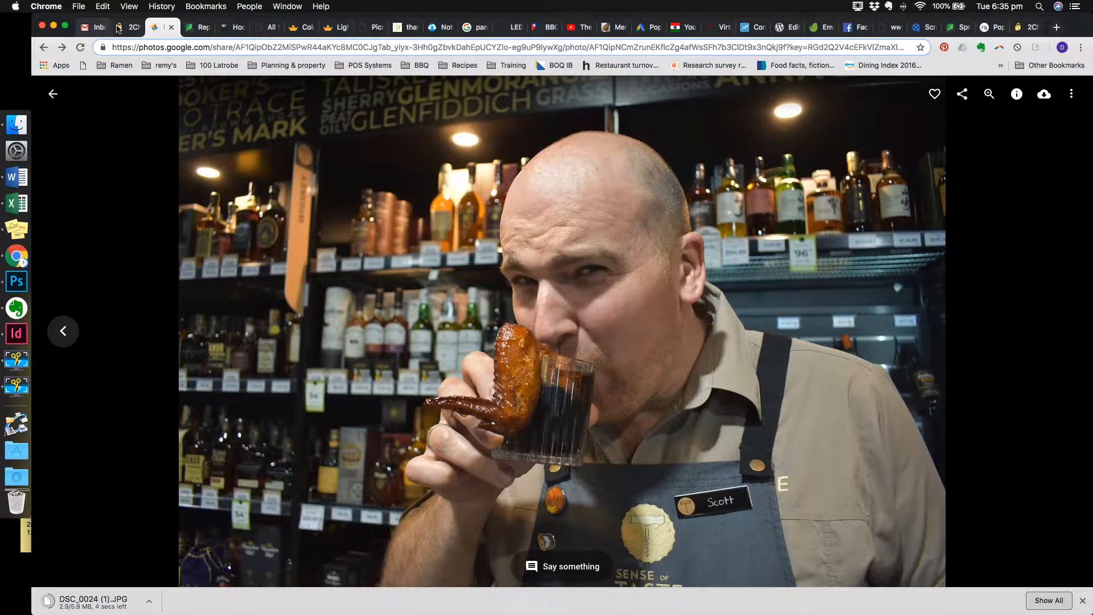
# - Return to Sprout Social and try to attach DSC_0024 (1).JPG from Downloads to the post, previewing the image before selecting it
pyautogui.click(201, 32)
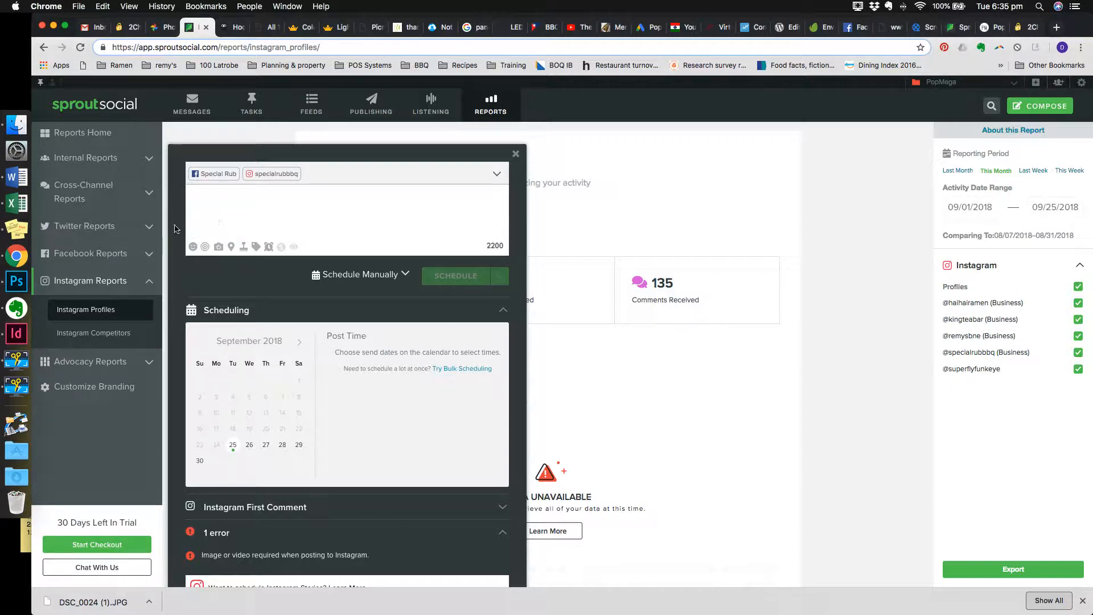
pyautogui.click(219, 246)
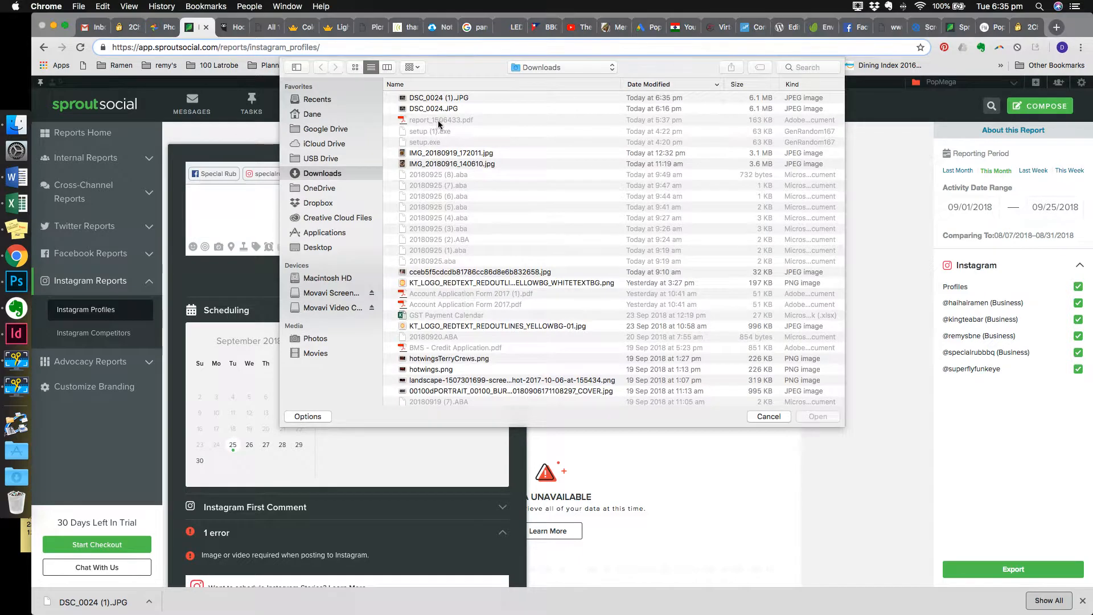
pyautogui.click(423, 101)
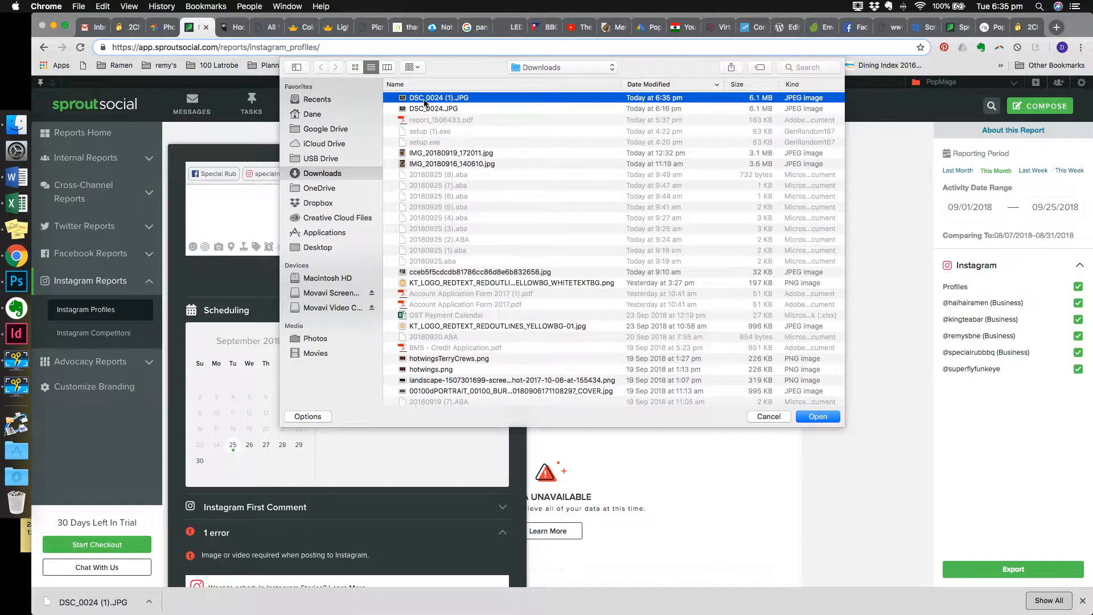
pyautogui.press('space')
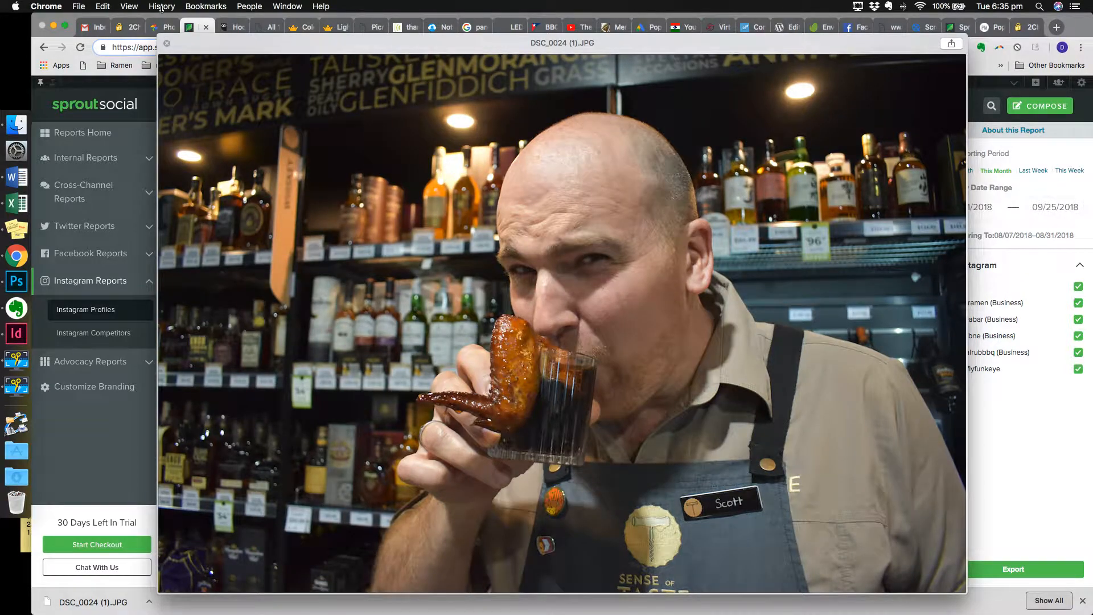
pyautogui.click(166, 44)
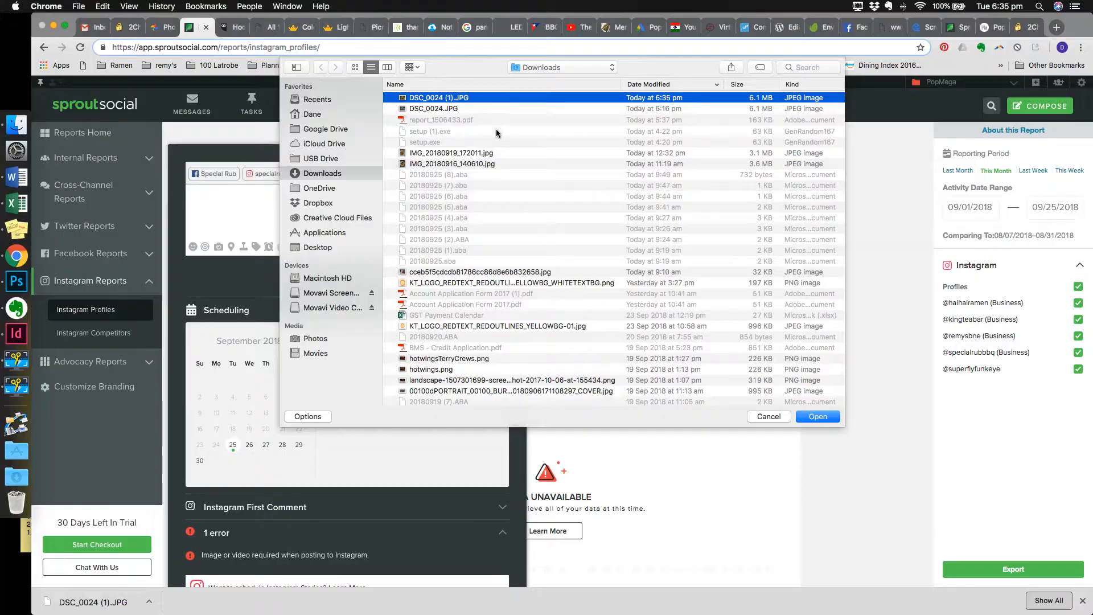
pyautogui.click(819, 418)
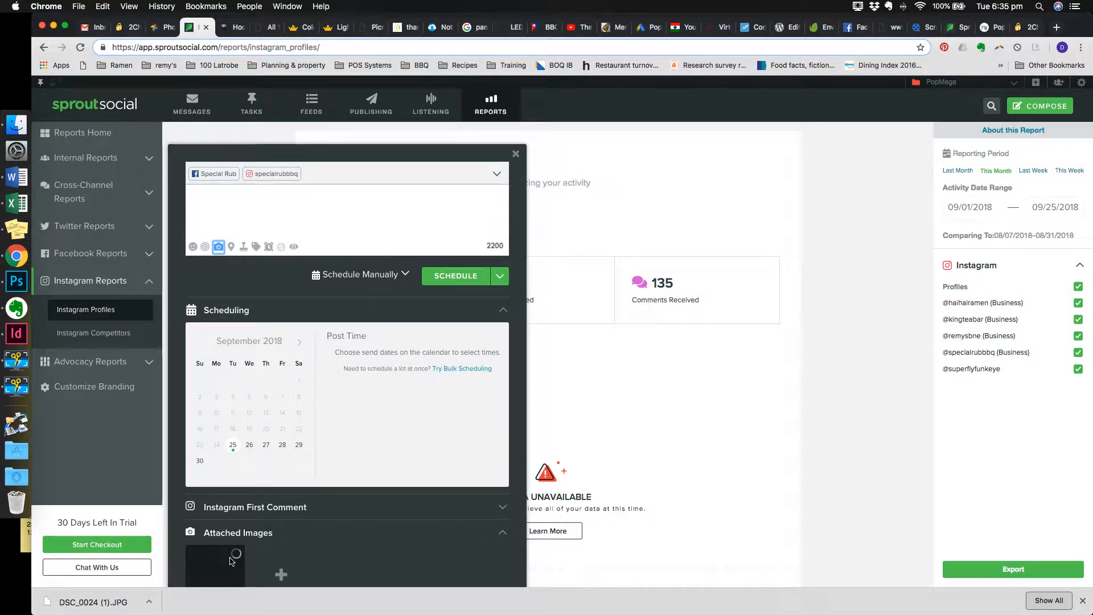
pyautogui.moveTo(454, 158); pyautogui.dragTo(555, 100)
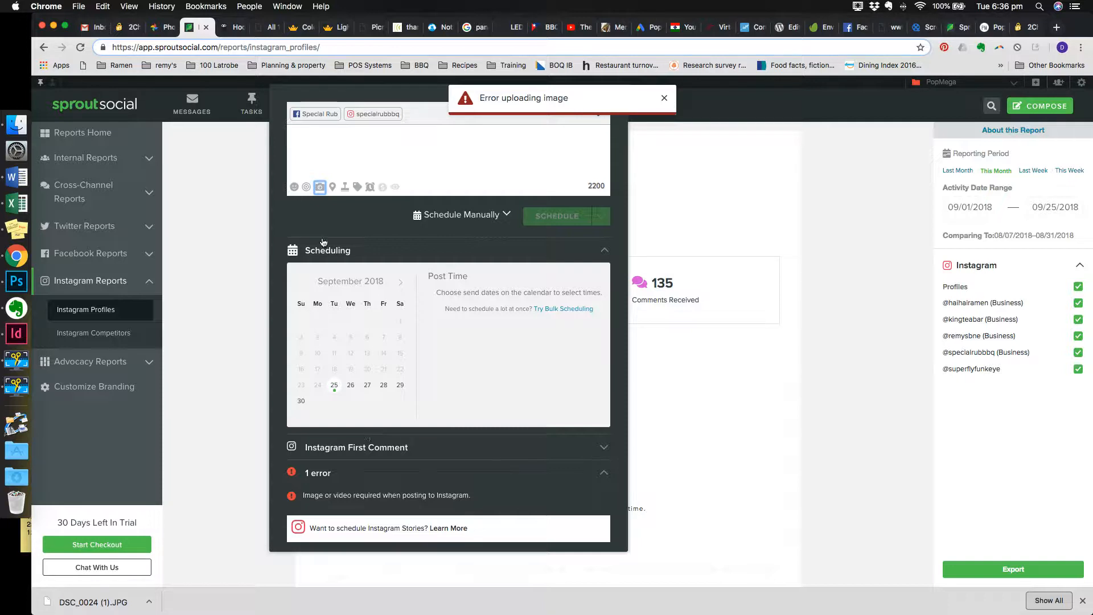
# - Switch to Finder and open DSC_0024 (1).JPG from the Downloads folder in Preview
pyautogui.click(320, 190)
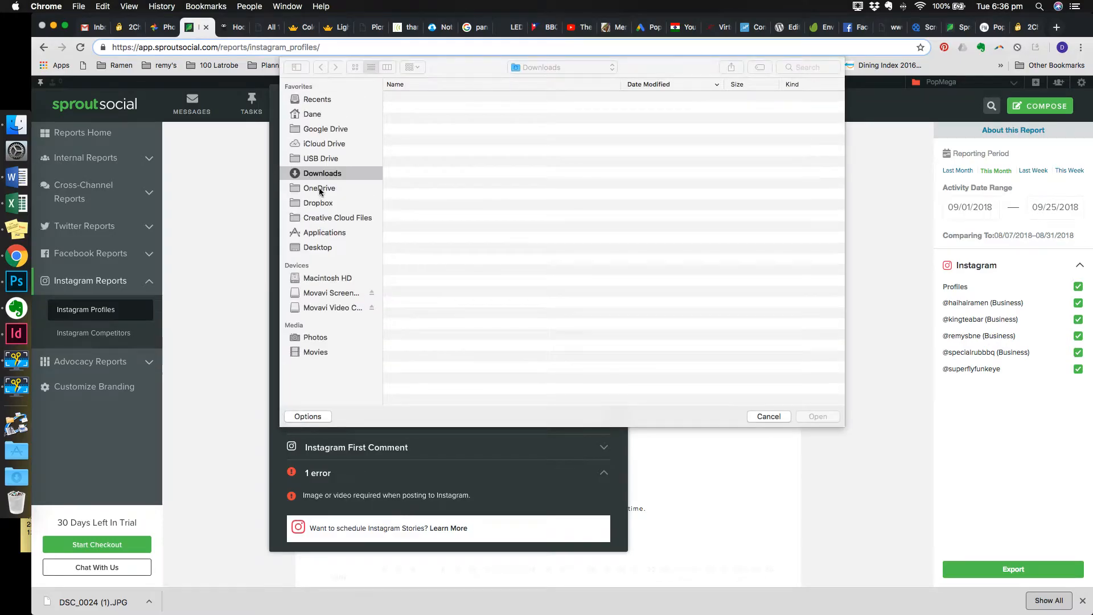
pyautogui.click(769, 416)
pyautogui.click(16, 125)
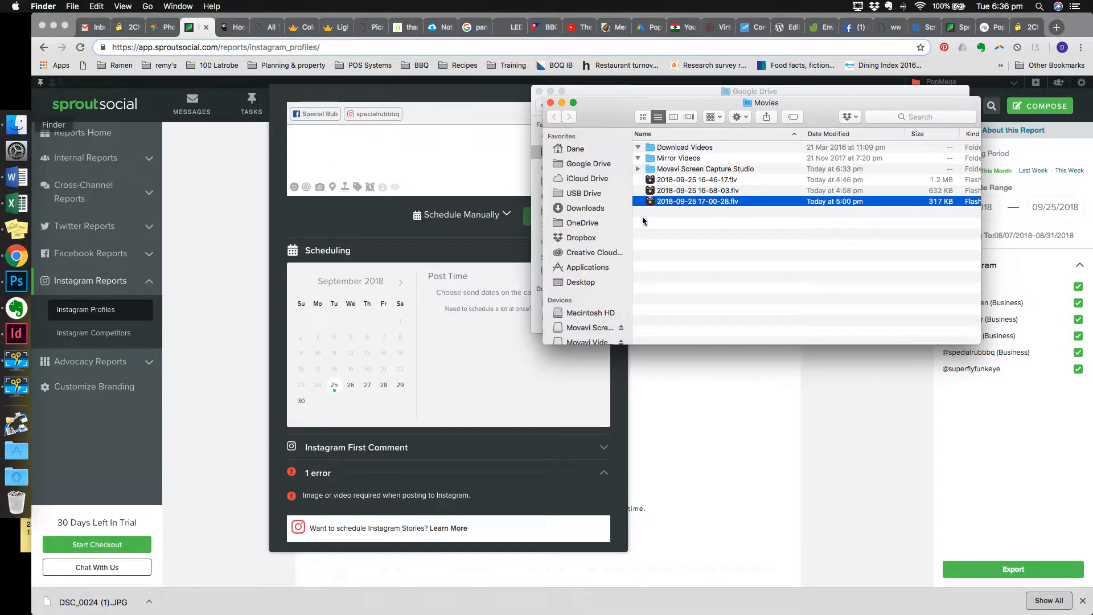
pyautogui.click(587, 209)
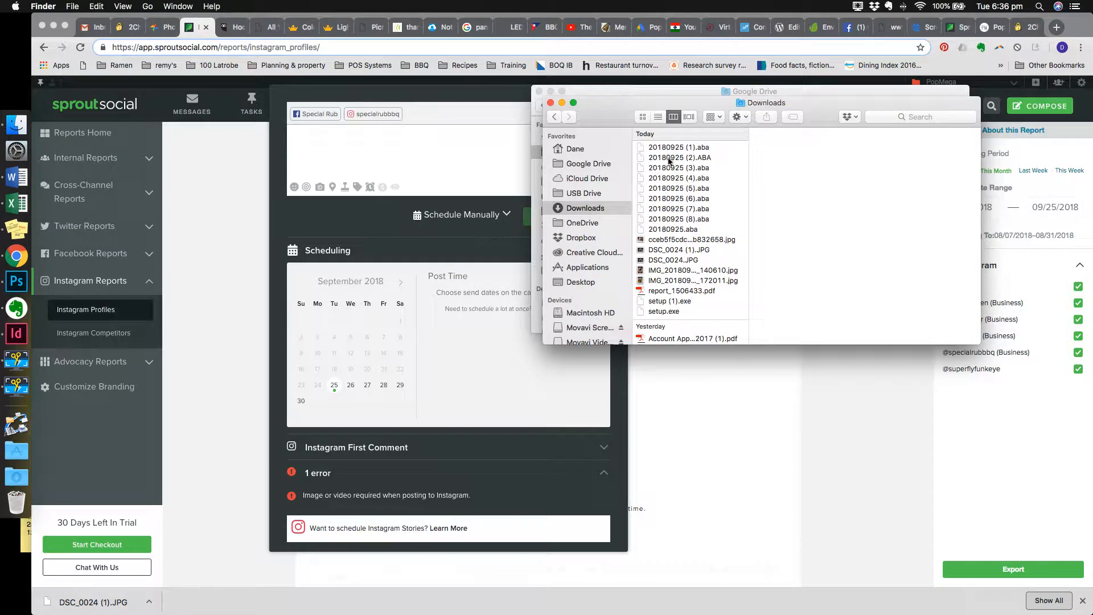
pyautogui.click(675, 250)
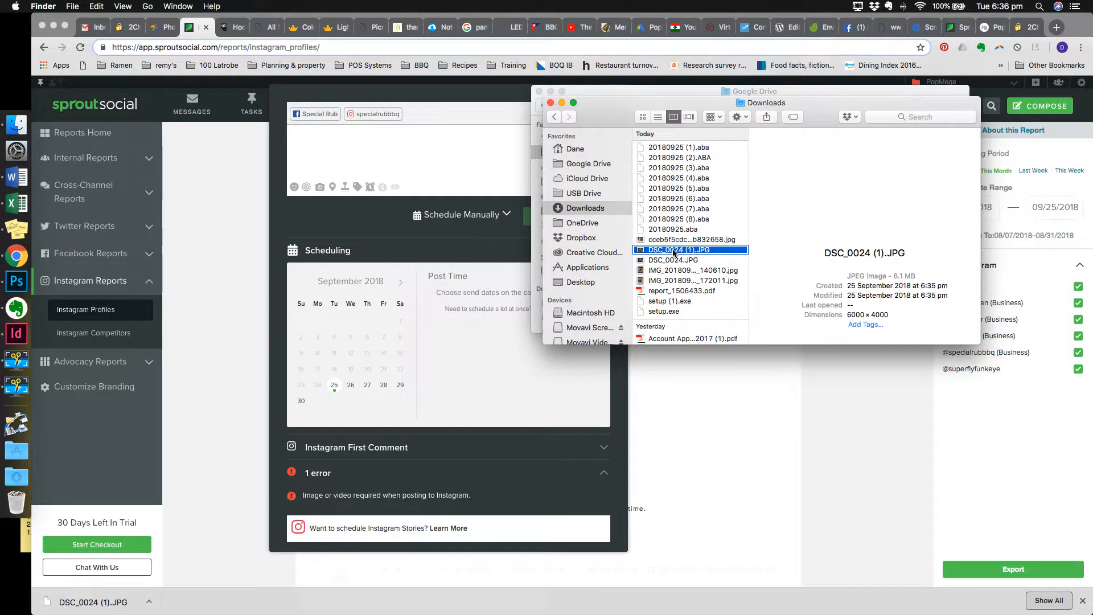
pyautogui.rightClick(674, 252)
pyautogui.moveTo(731, 272)
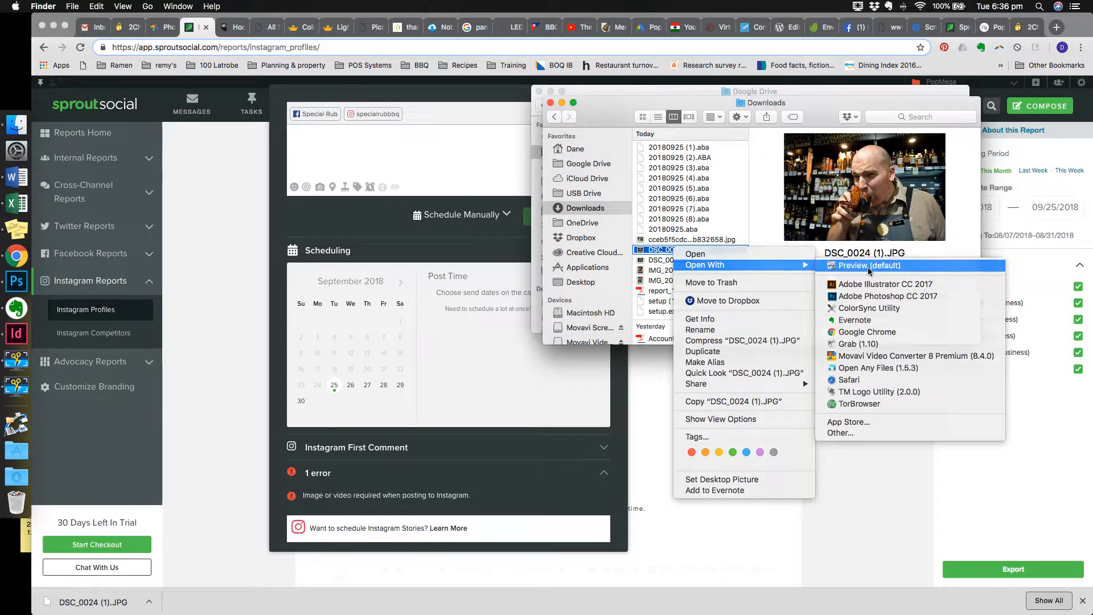
pyautogui.click(868, 266)
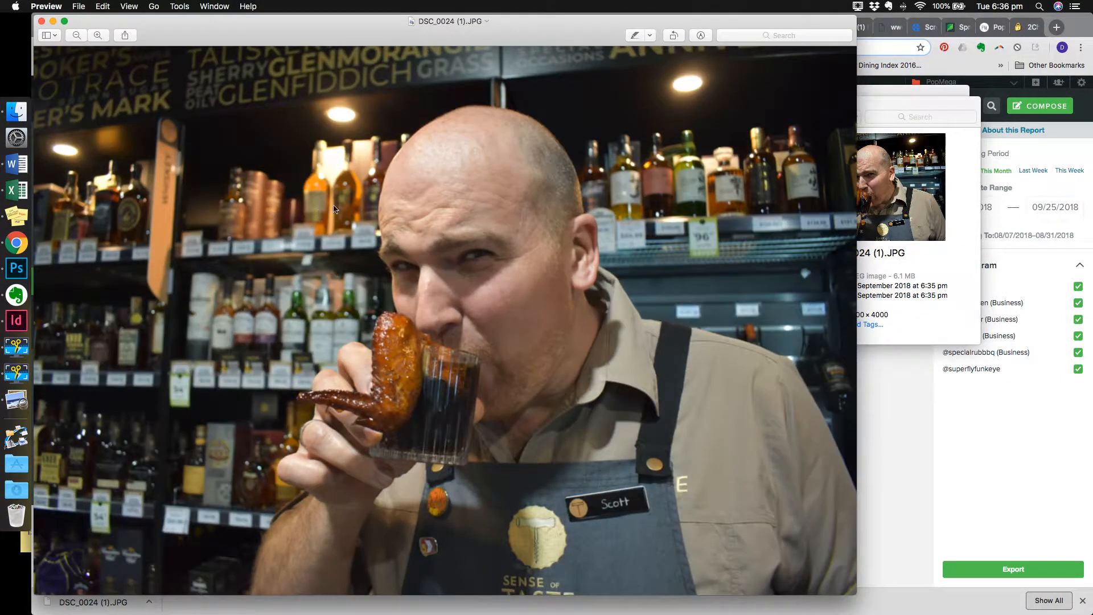
pyautogui.moveTo(152, 26); pyautogui.dragTo(197, 27)
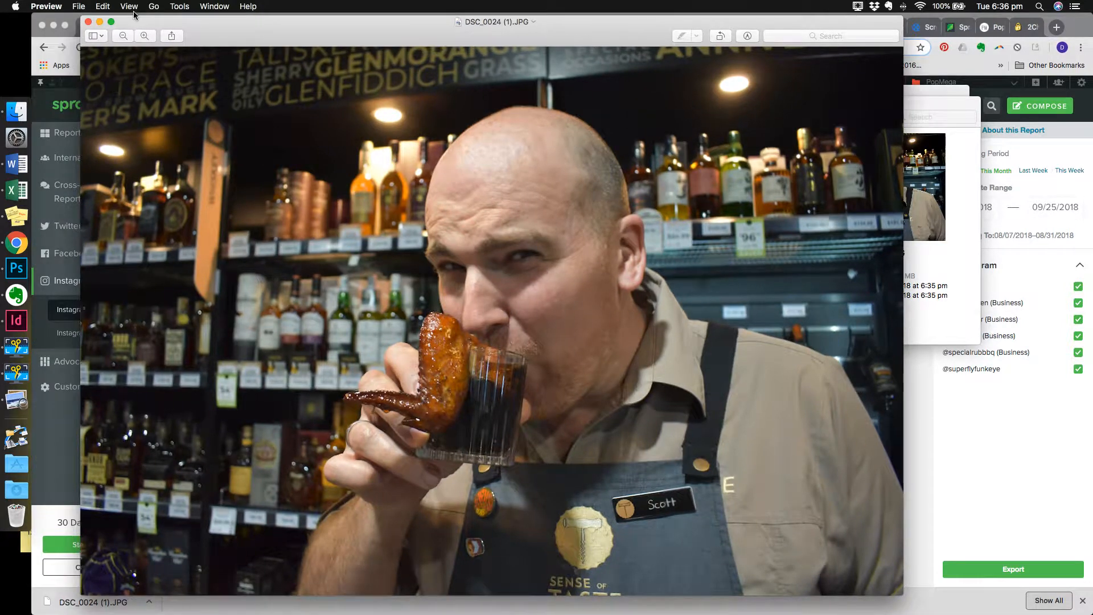
# - Begin exporting the photo as JPEG and lower the quality to a file size of about 2.1 MB
pyautogui.click(84, 7)
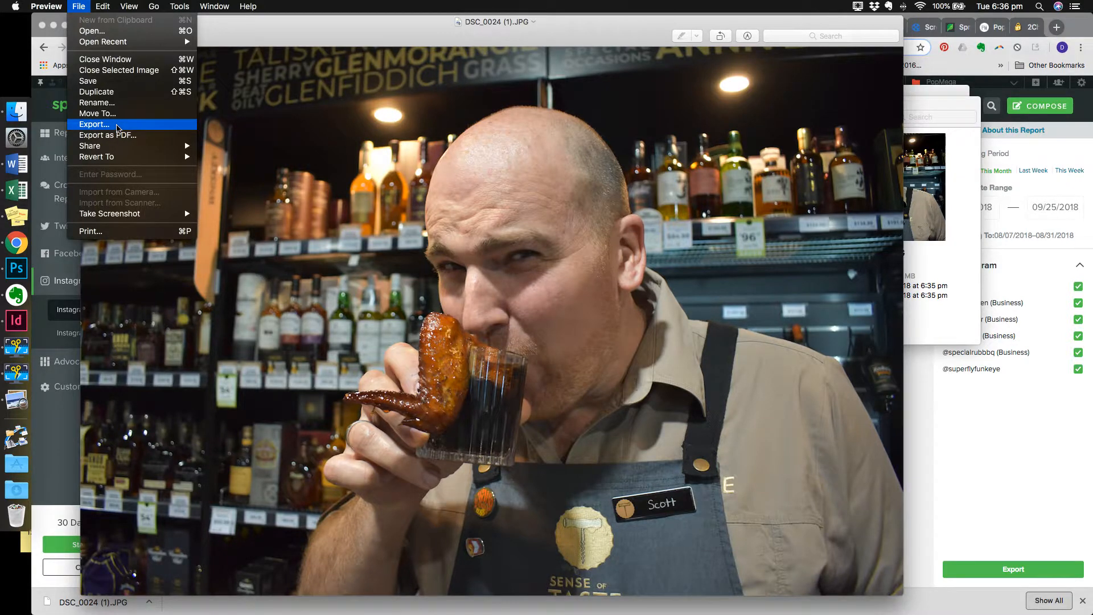
pyautogui.click(117, 127)
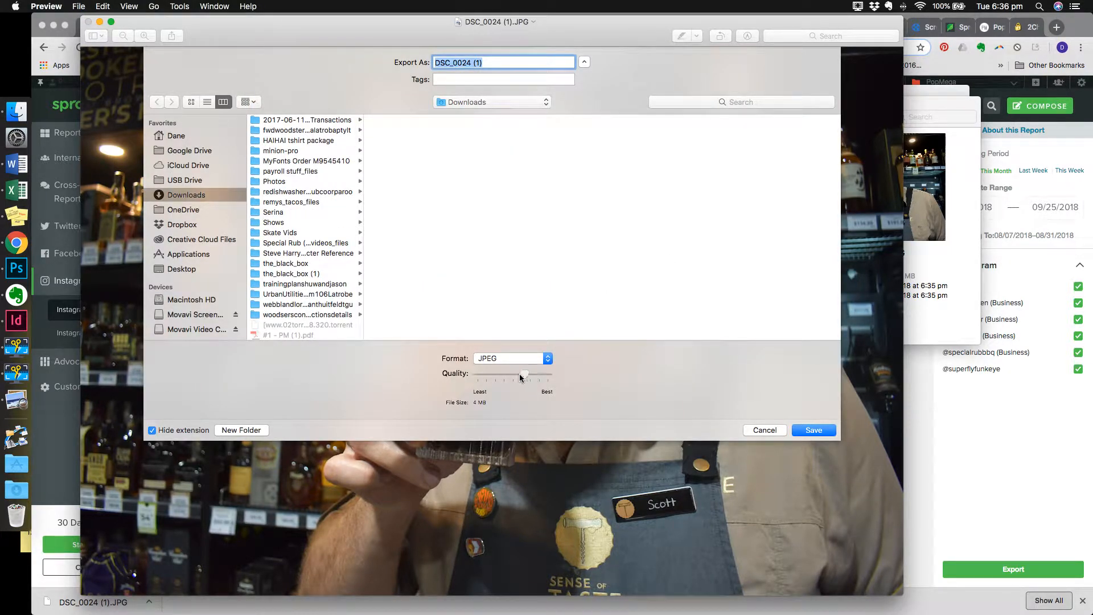
pyautogui.moveTo(510, 376); pyautogui.dragTo(518, 375)
# - Try PNG as the export format to compare its file size, and switch back to JPEG
pyautogui.click(542, 360)
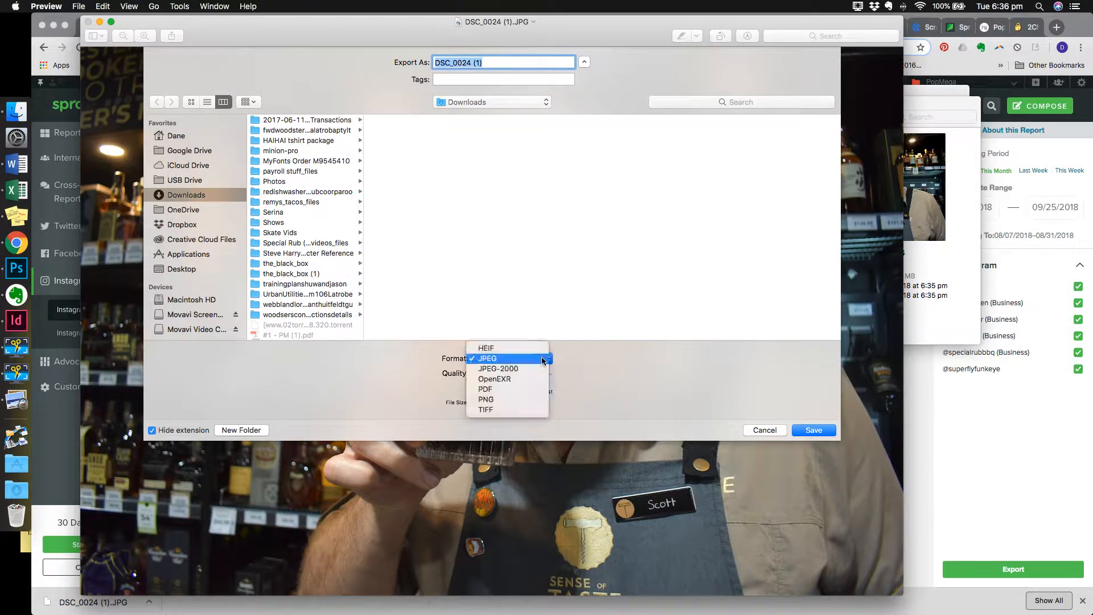
pyautogui.click(517, 398)
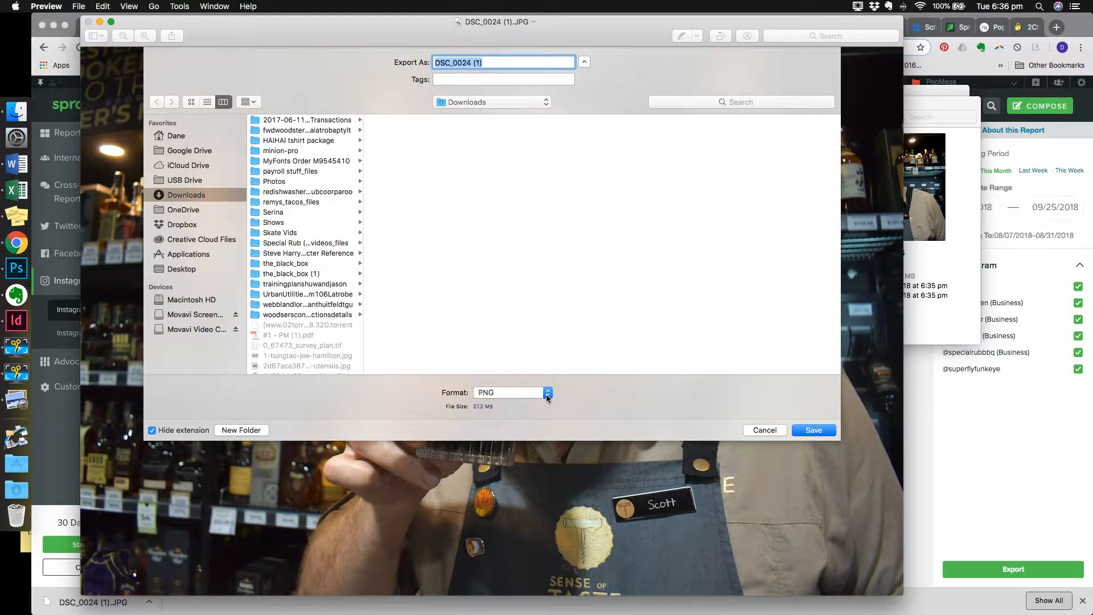
pyautogui.click(547, 398)
pyautogui.click(526, 351)
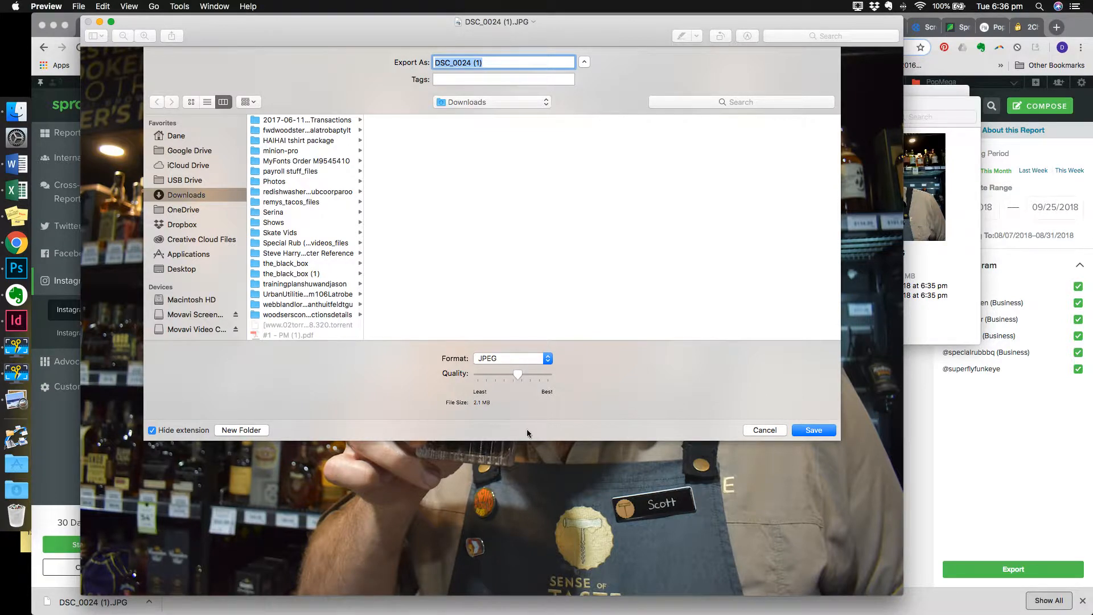
# - Name the exported image scotty_chickenwing and save it in the Downloads folder
pyautogui.click(815, 433)
pyautogui.write('scotty_chickenwin')
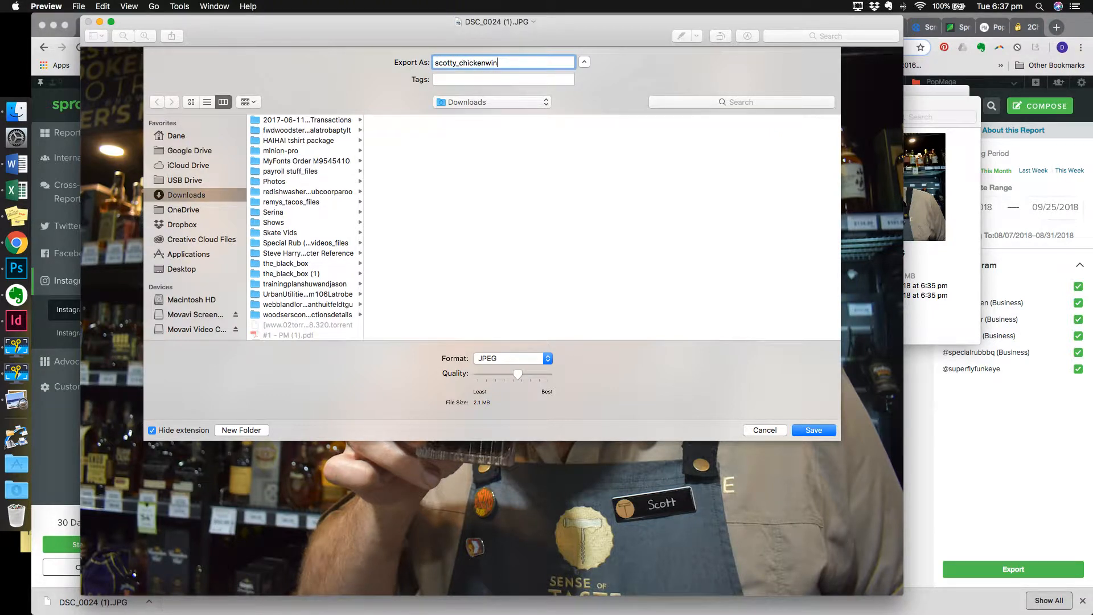
pyautogui.write('g')
pyautogui.press('Return')
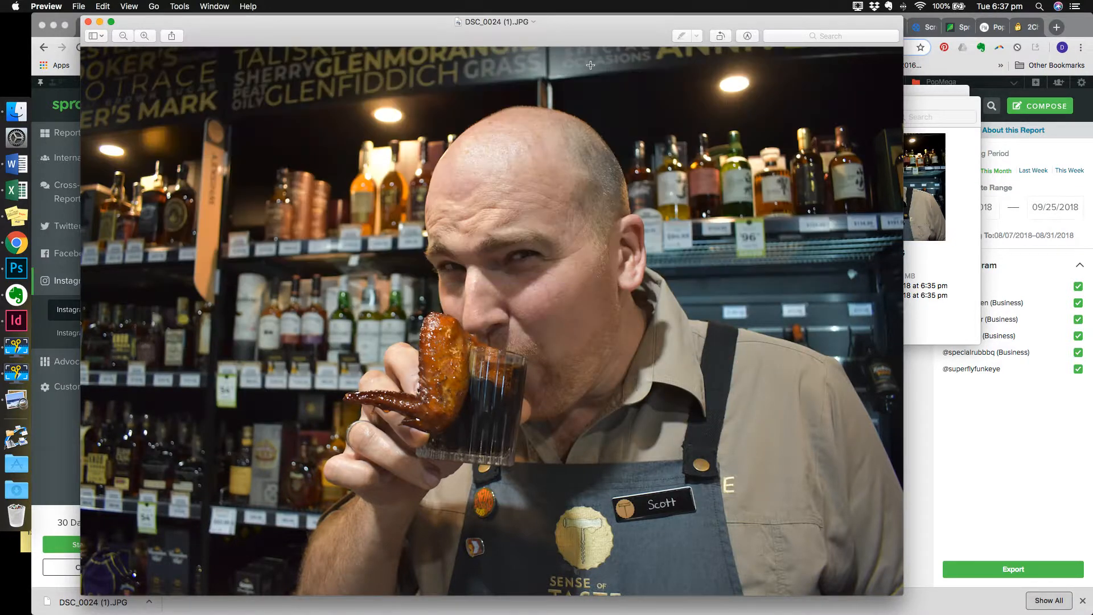
# - Close both Finder windows and the photo in Preview to get back to the Sprout Social post
pyautogui.click(16, 111)
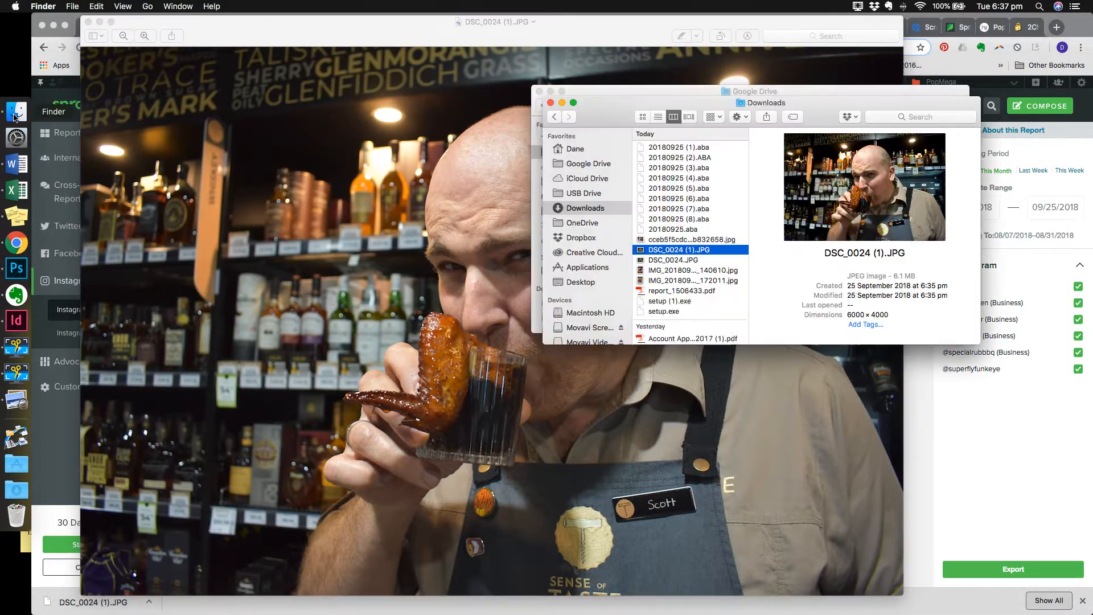
pyautogui.click(550, 102)
pyautogui.click(539, 92)
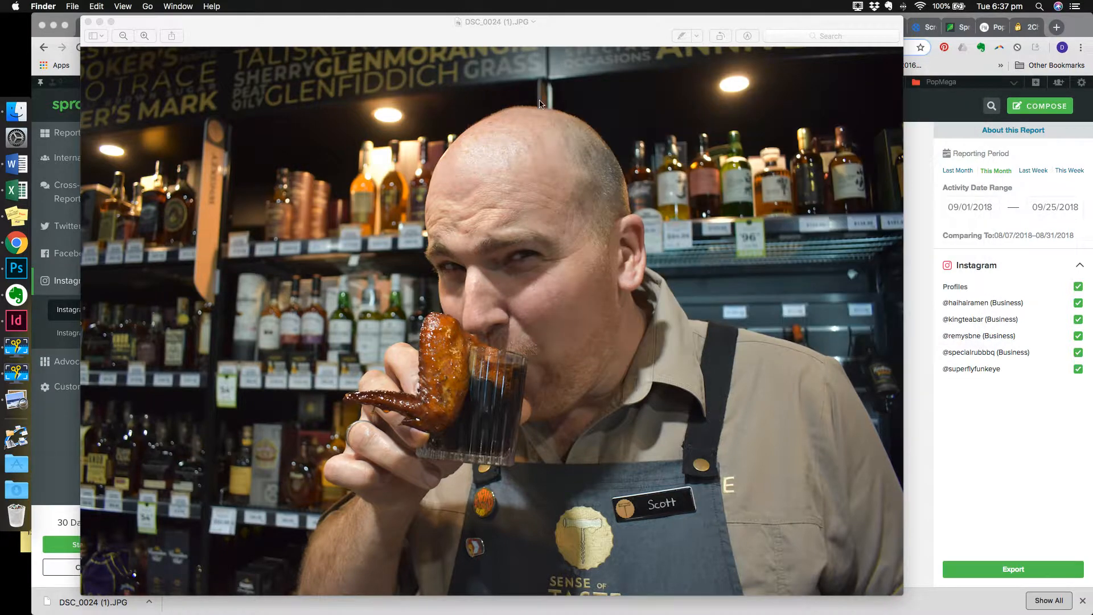
pyautogui.click(88, 22)
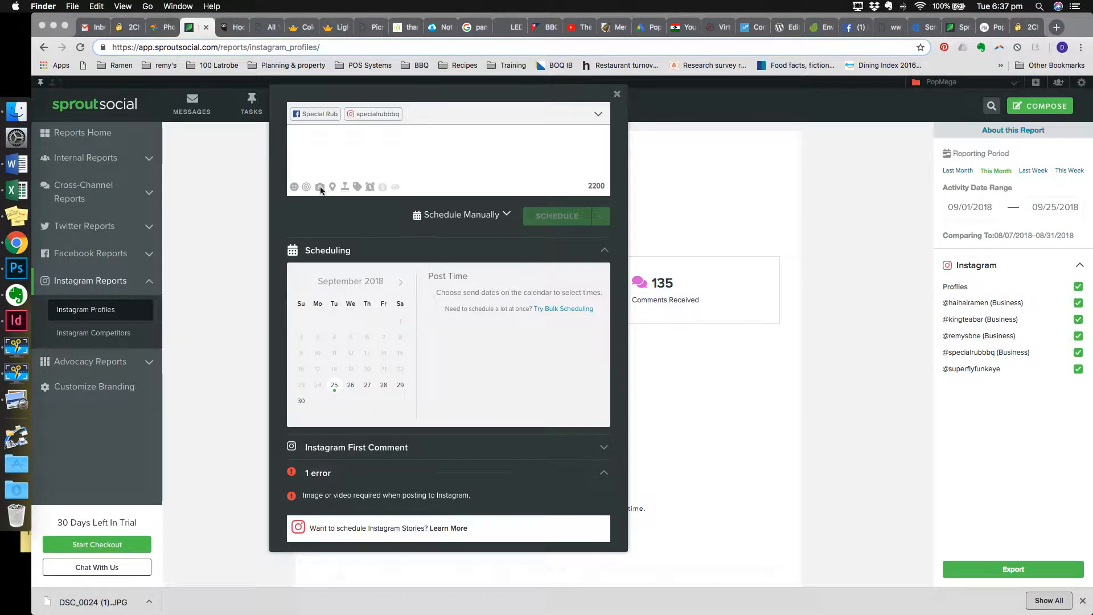
# - Attach the exported scotty_chickenwing image from the Downloads folder to the post
pyautogui.click(320, 188)
pyautogui.click(320, 189)
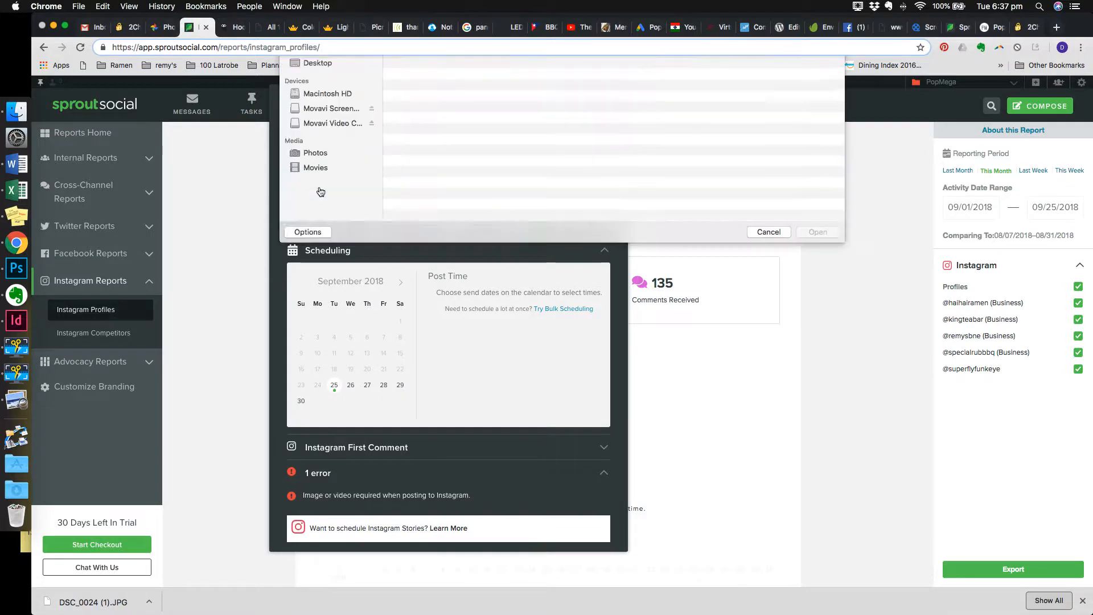
pyautogui.doubleClick(449, 98)
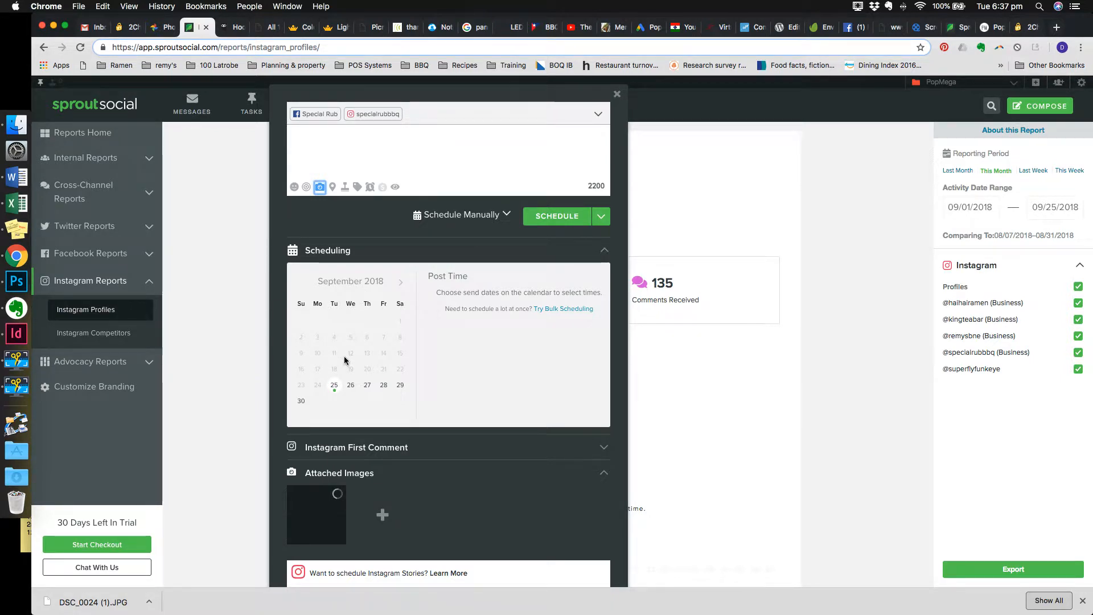
# - Choose Sep 28, 2018 as the post's date and review the optimal send times for that day
pyautogui.click(384, 385)
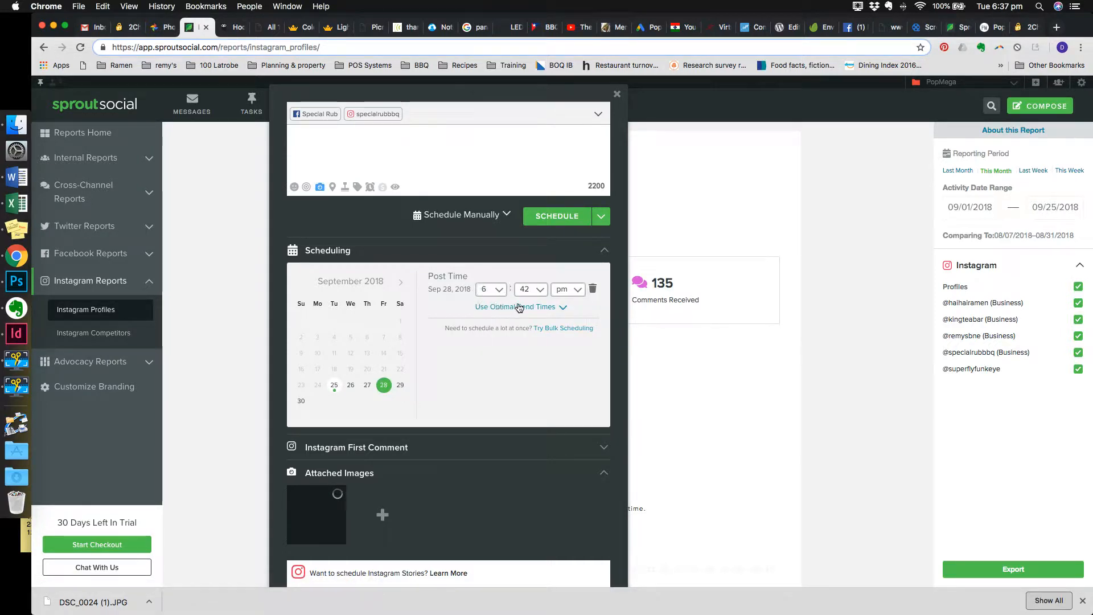
pyautogui.click(561, 309)
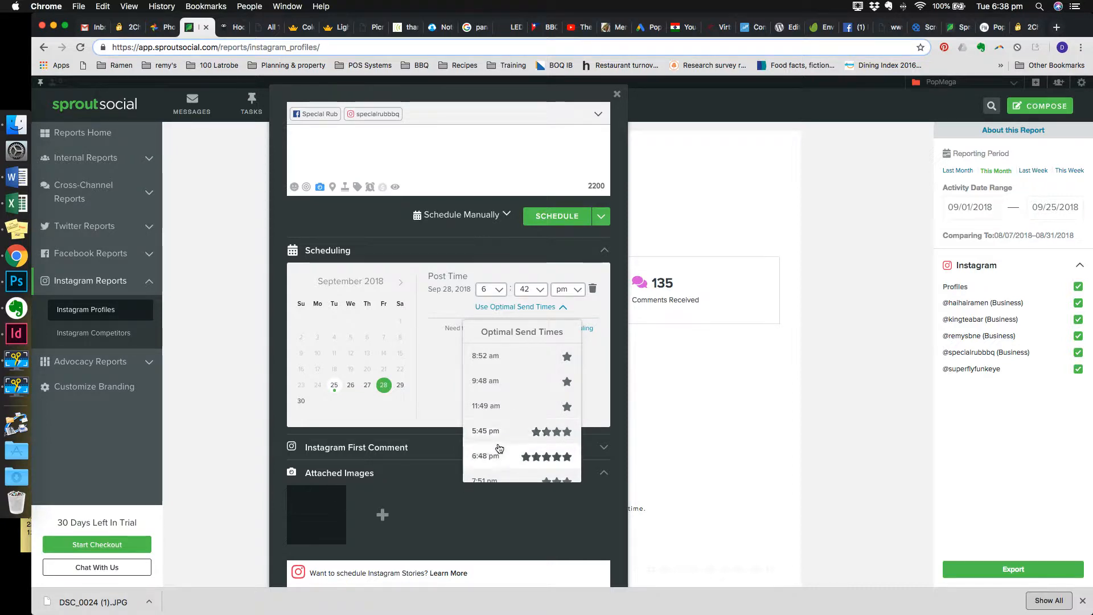
pyautogui.scroll(-3, 504, 393)
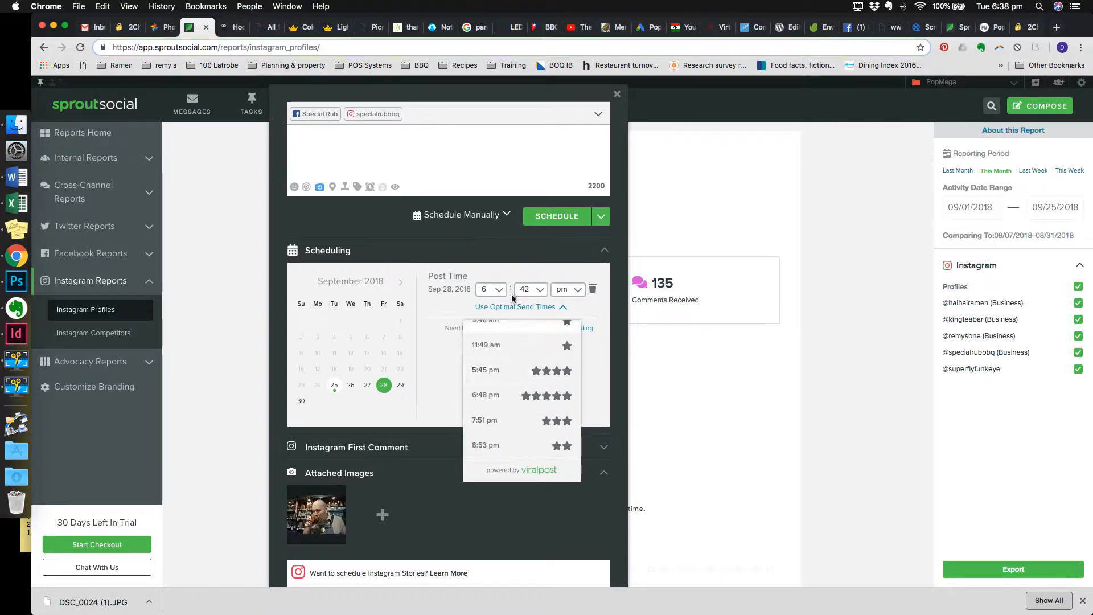
pyautogui.click(450, 309)
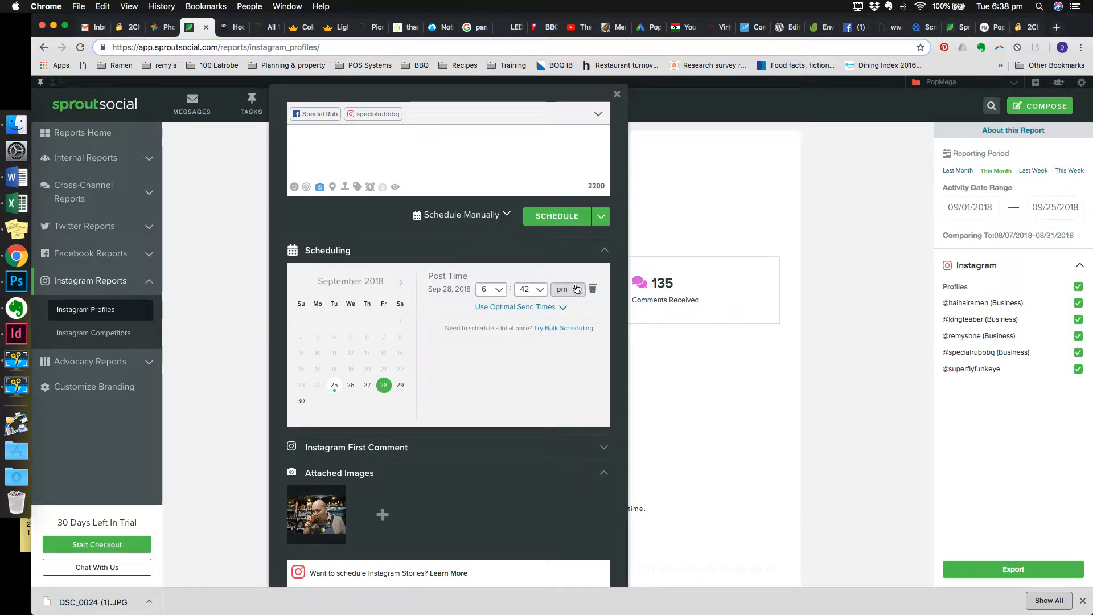
pyautogui.click(602, 252)
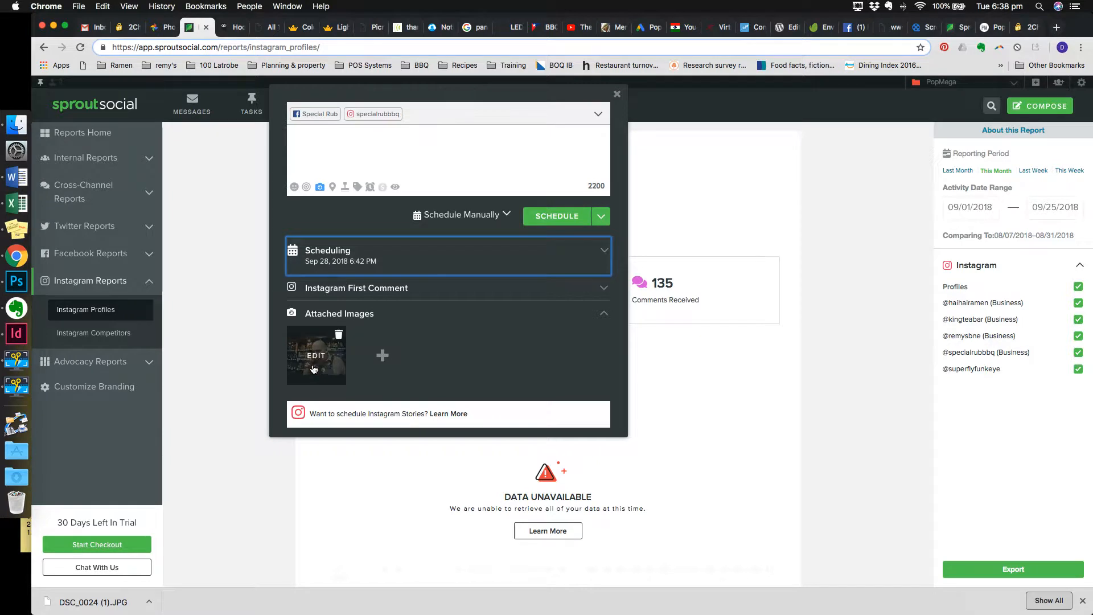
# - Switch the post's delivery to Publish Now and open the attached photo for editing
pyautogui.click(474, 225)
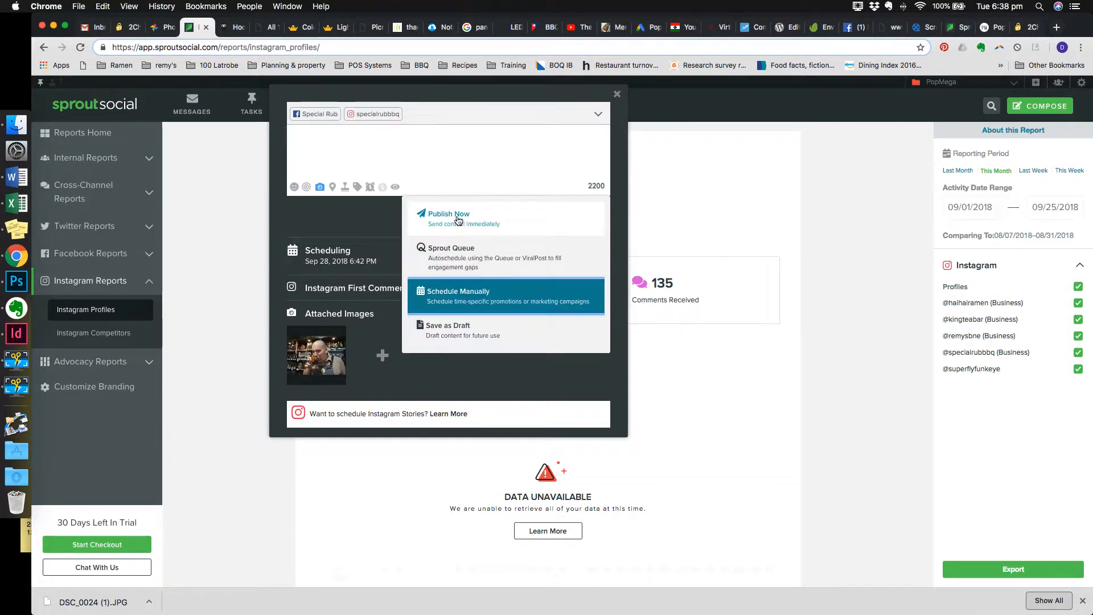
pyautogui.click(455, 220)
pyautogui.moveTo(316, 320)
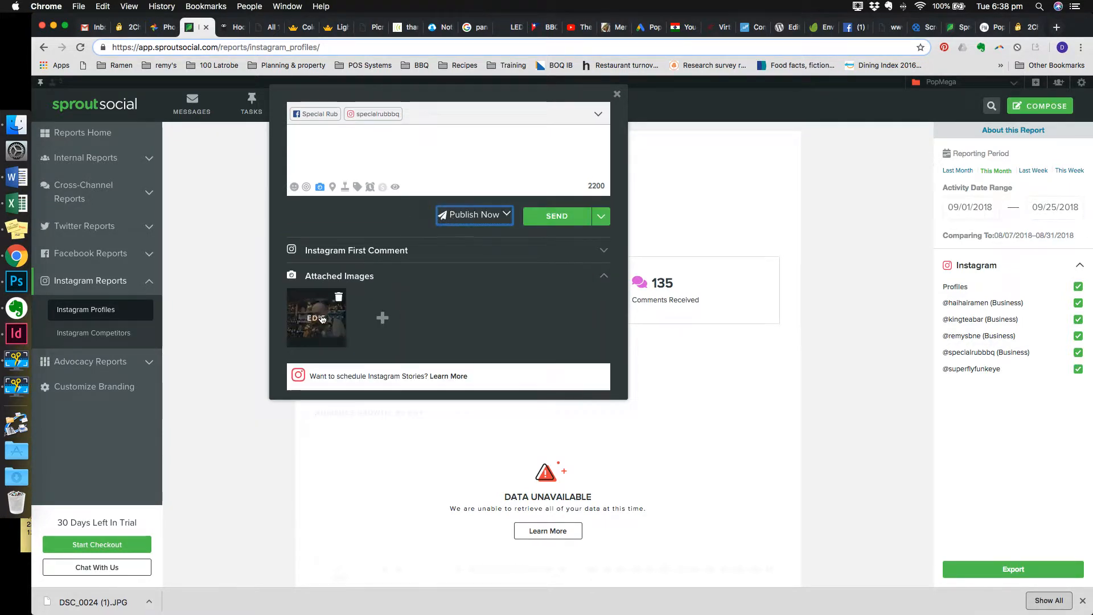
pyautogui.click(316, 321)
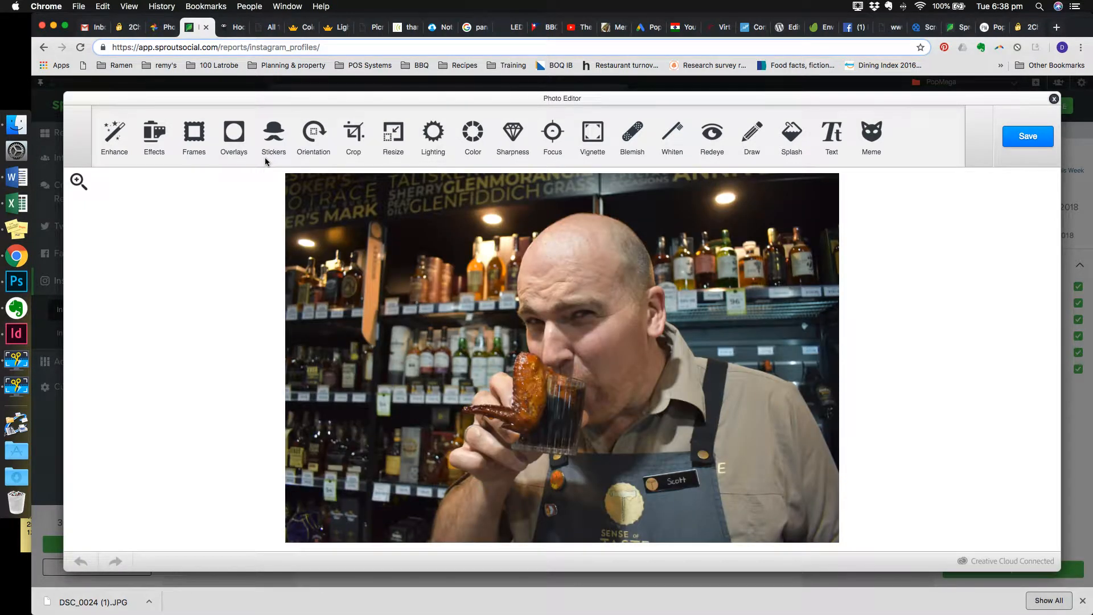
# - Crop the photo to a square framed closely around the man's head, the chicken wing and the glass
pyautogui.click(357, 139)
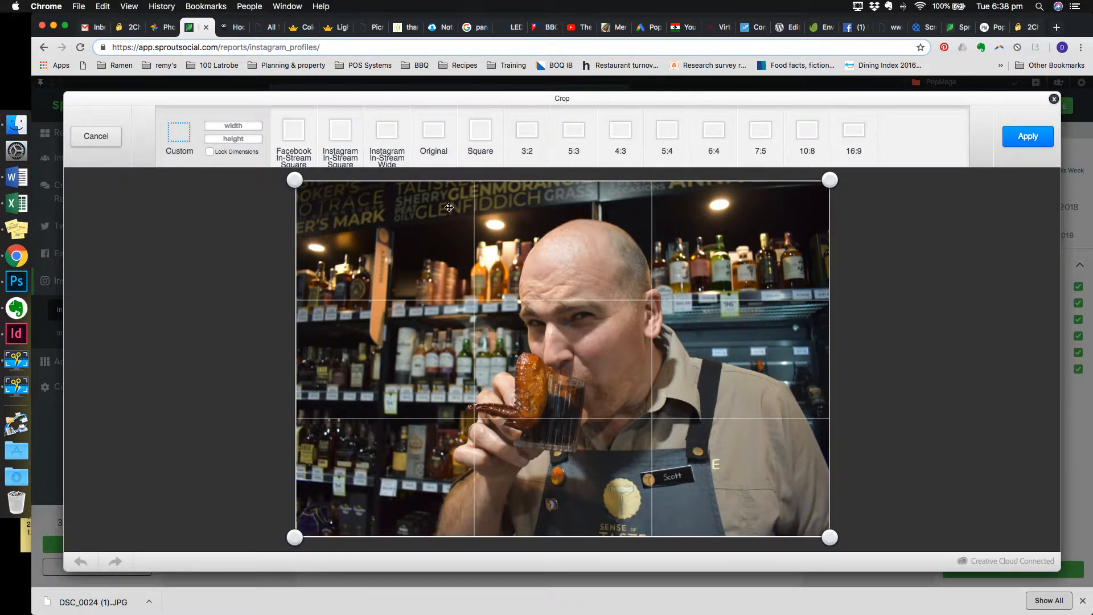
pyautogui.click(481, 132)
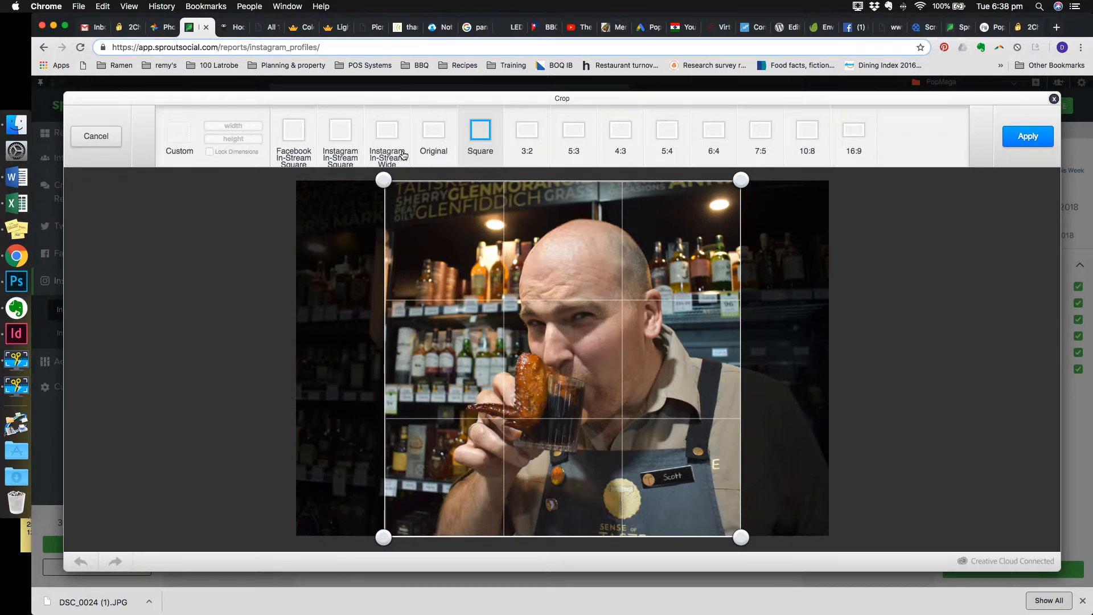
pyautogui.moveTo(385, 181); pyautogui.dragTo(414, 210)
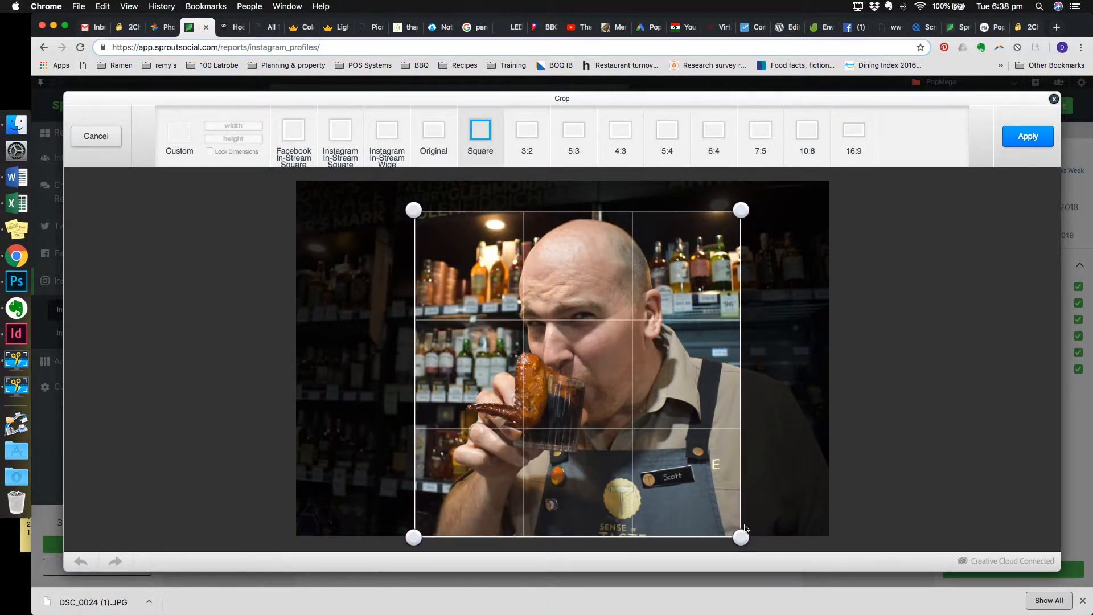
pyautogui.moveTo(732, 530); pyautogui.dragTo(701, 454)
pyautogui.moveTo(423, 495); pyautogui.dragTo(445, 486)
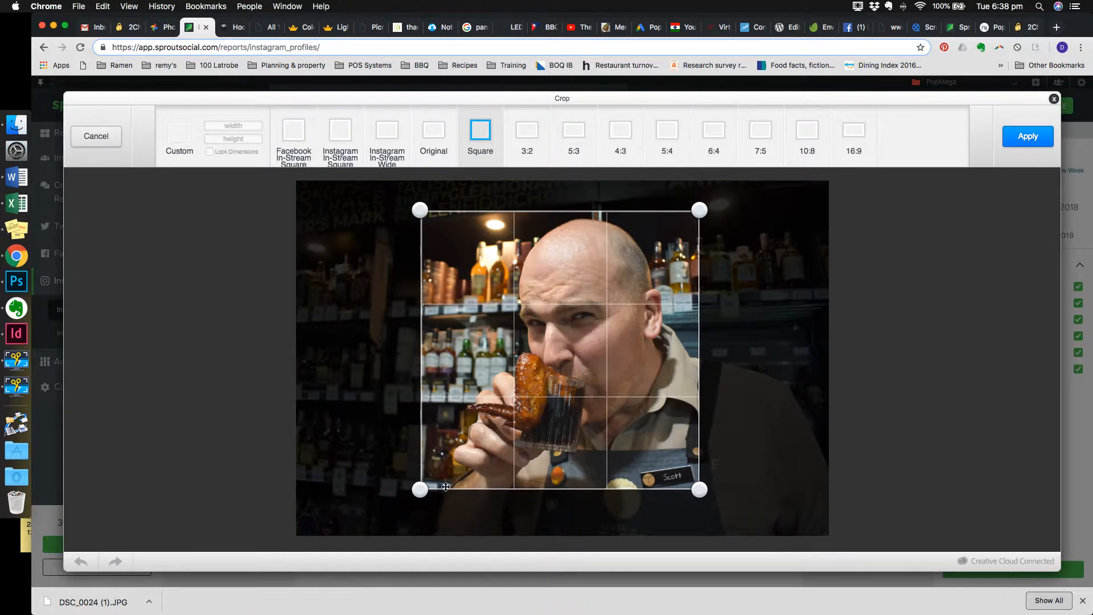
pyautogui.moveTo(548, 400)
pyautogui.mouseDown()
pyautogui.moveTo(577, 395)
pyautogui.moveTo(567, 401)
pyautogui.mouseUp()
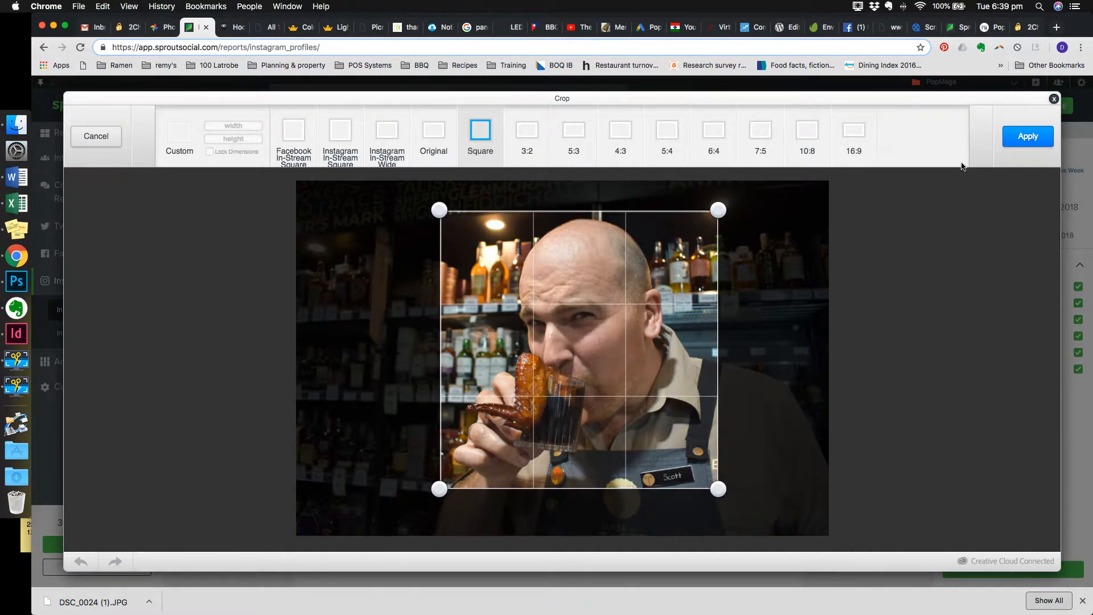
pyautogui.click(1025, 138)
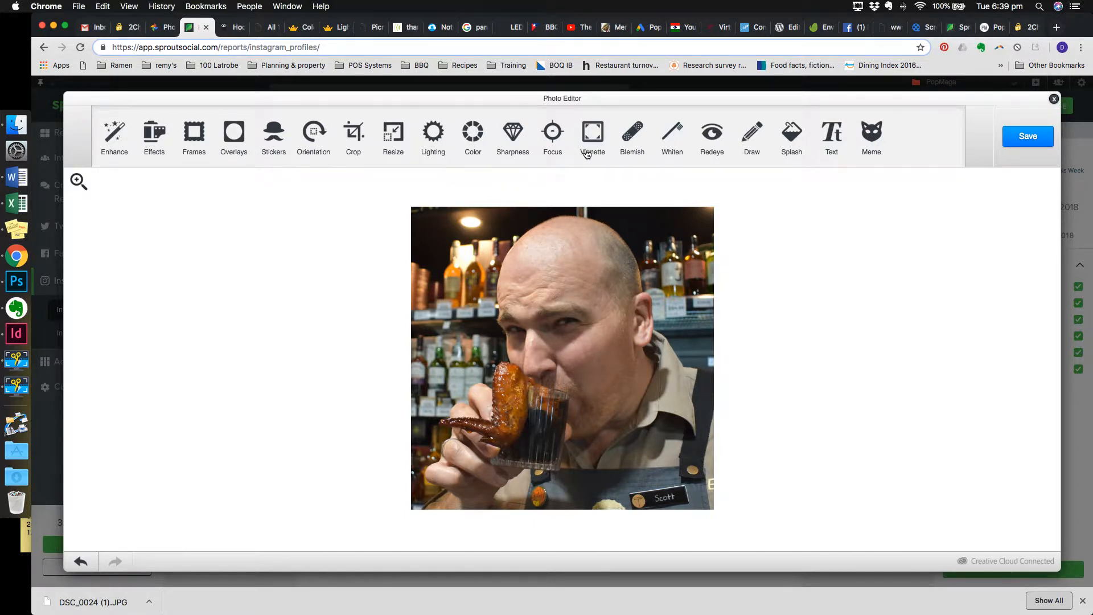
# - Raise the photo's contrast very slightly and its shadows a little with the Lighting tool, and apply the adjustments
pyautogui.click(430, 132)
pyautogui.click(541, 129)
pyautogui.moveTo(562, 149)
pyautogui.mouseDown()
pyautogui.moveTo(655, 157)
pyautogui.moveTo(583, 163)
pyautogui.moveTo(508, 149)
pyautogui.moveTo(637, 154)
pyautogui.moveTo(541, 153)
pyautogui.moveTo(568, 162)
pyautogui.mouseUp()
pyautogui.click(486, 122)
pyautogui.click(534, 121)
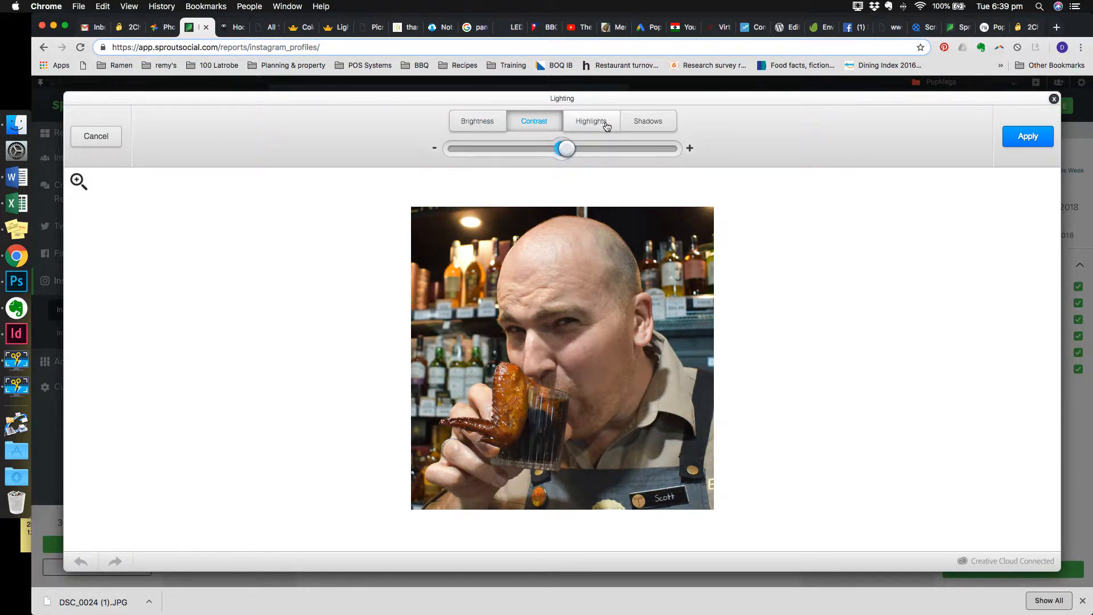
pyautogui.click(640, 127)
pyautogui.moveTo(563, 157)
pyautogui.mouseDown()
pyautogui.moveTo(610, 154)
pyautogui.moveTo(481, 151)
pyautogui.moveTo(662, 160)
pyautogui.moveTo(578, 163)
pyautogui.mouseUp()
pyautogui.click(1024, 148)
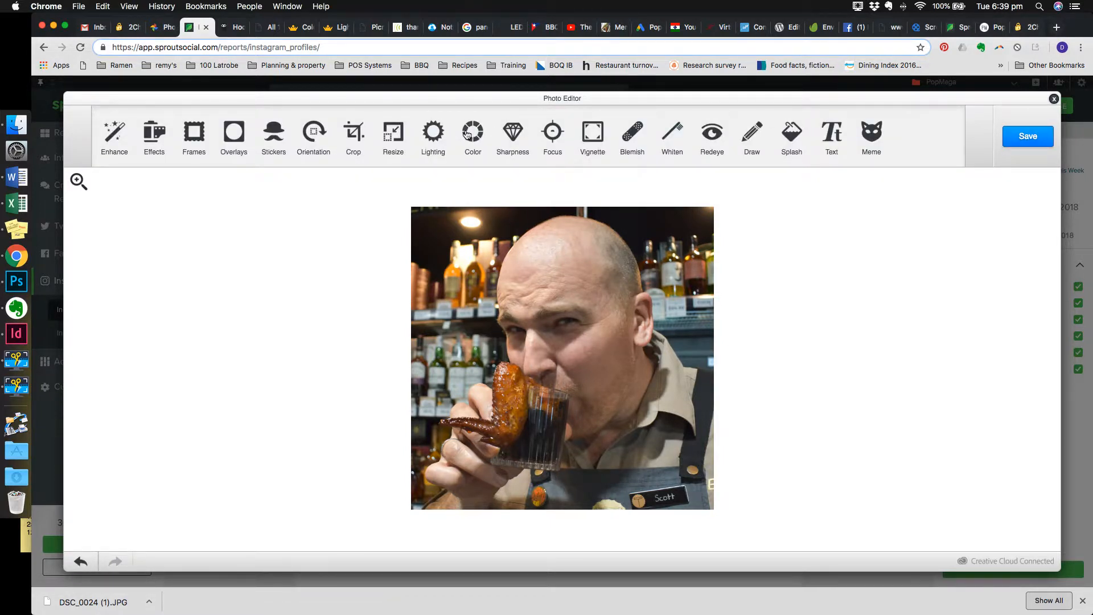
# - Compare the Hi-Def and Portrait enhancements on the photo and apply Portrait
pyautogui.click(118, 131)
pyautogui.click(485, 137)
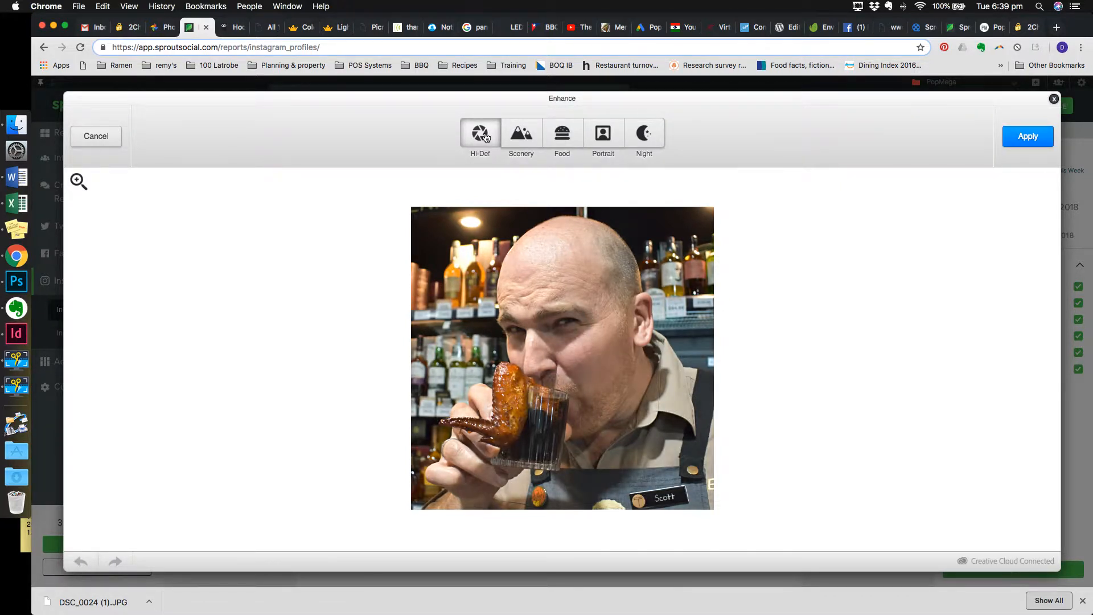
pyautogui.click(607, 141)
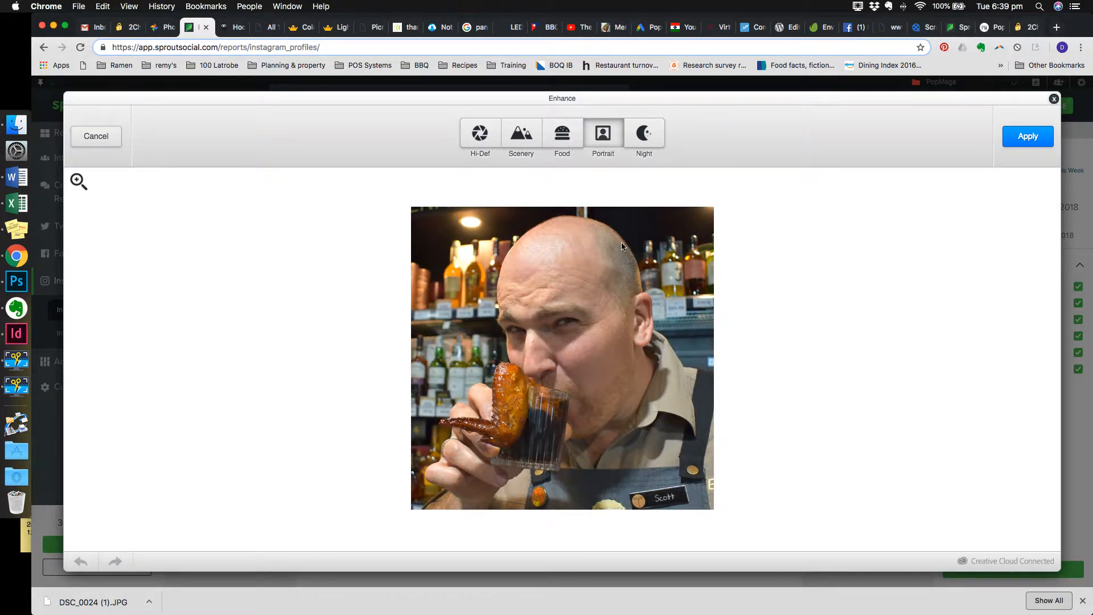
pyautogui.click(1022, 141)
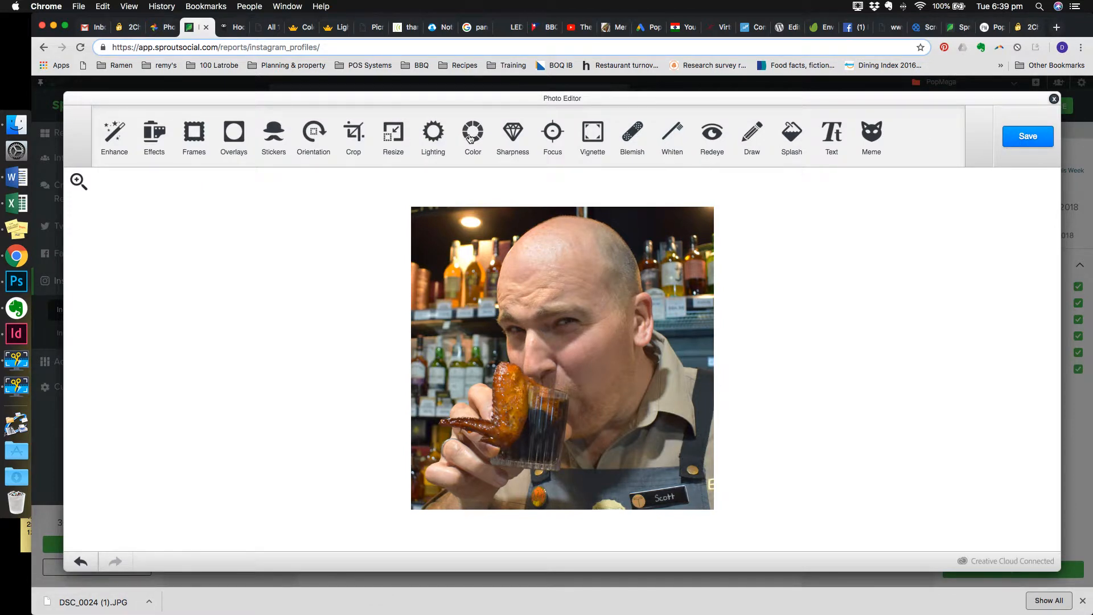
# - Apply a vignette widened to roughly the photo's edges, with its strength reduced to slightly above the slider's midpoint
pyautogui.click(592, 134)
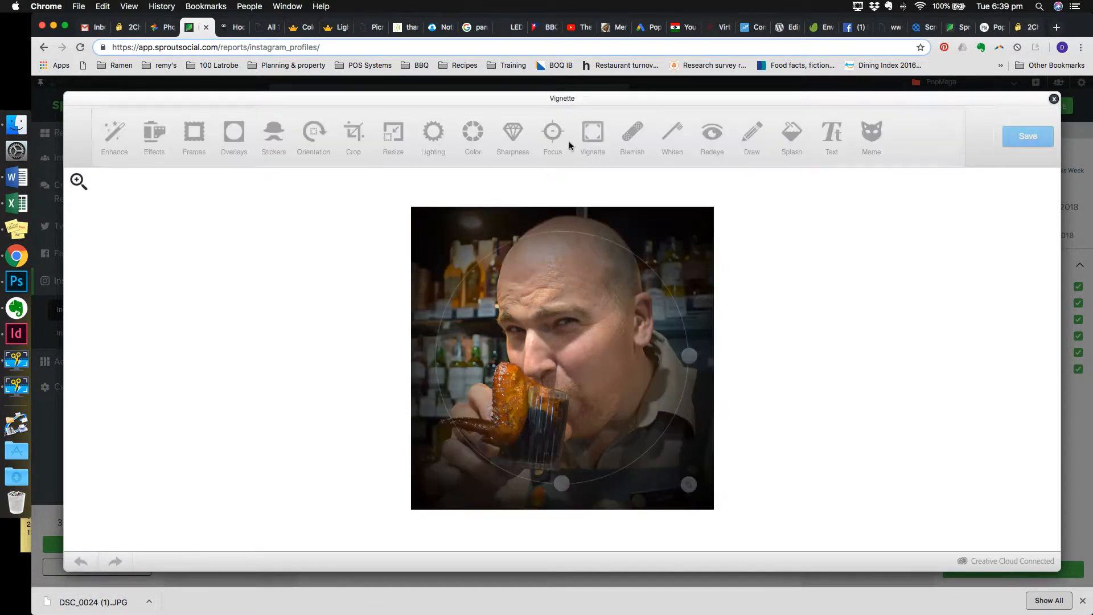
pyautogui.moveTo(559, 282); pyautogui.dragTo(561, 255)
pyautogui.moveTo(564, 458); pyautogui.dragTo(563, 511)
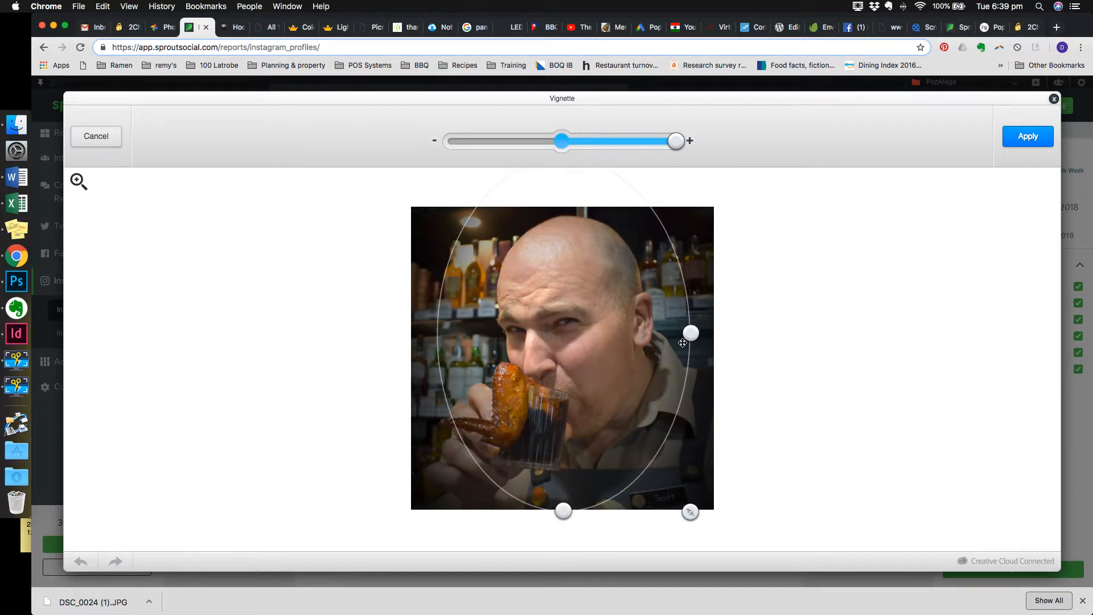
pyautogui.moveTo(690, 334); pyautogui.dragTo(722, 334)
pyautogui.moveTo(676, 142); pyautogui.dragTo(600, 145)
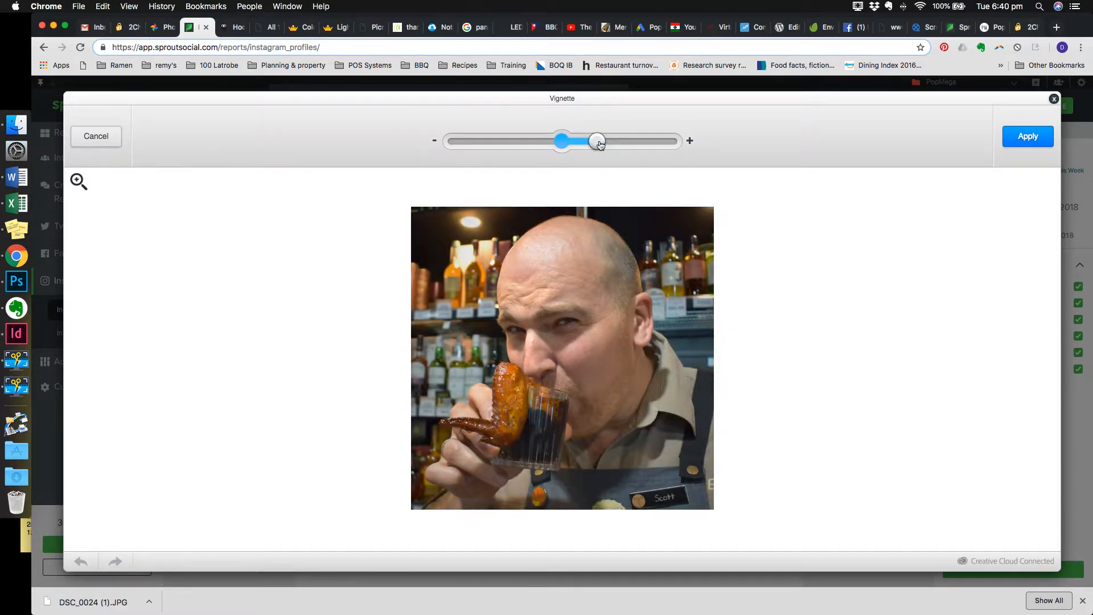
pyautogui.click(1036, 143)
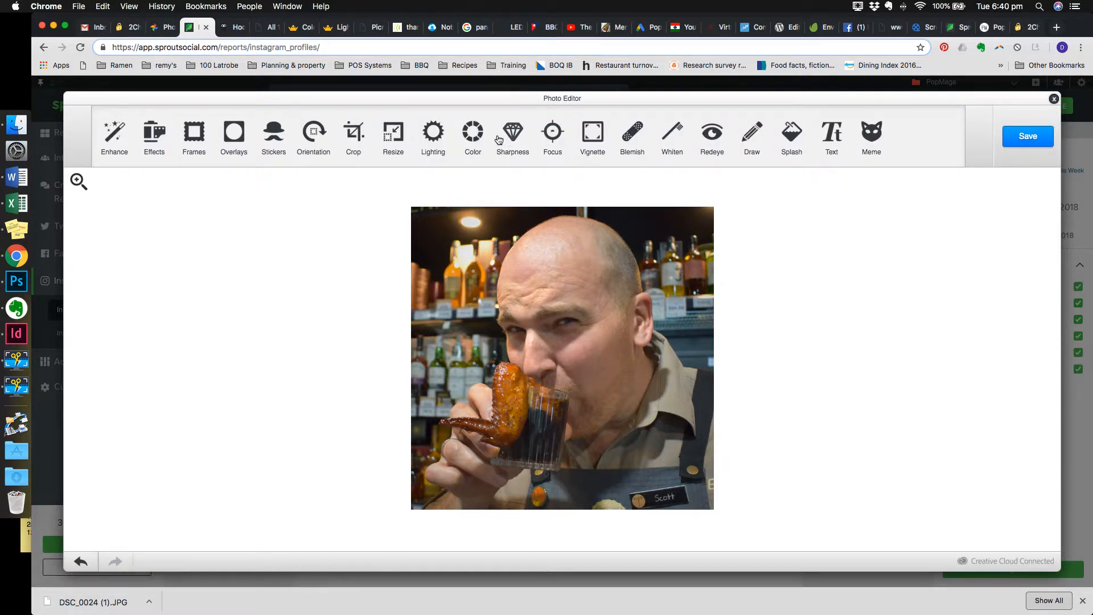
# - Increase the photo's warmth moderately with the Color tool, apply it, and save the edited photo to the post
pyautogui.click(472, 137)
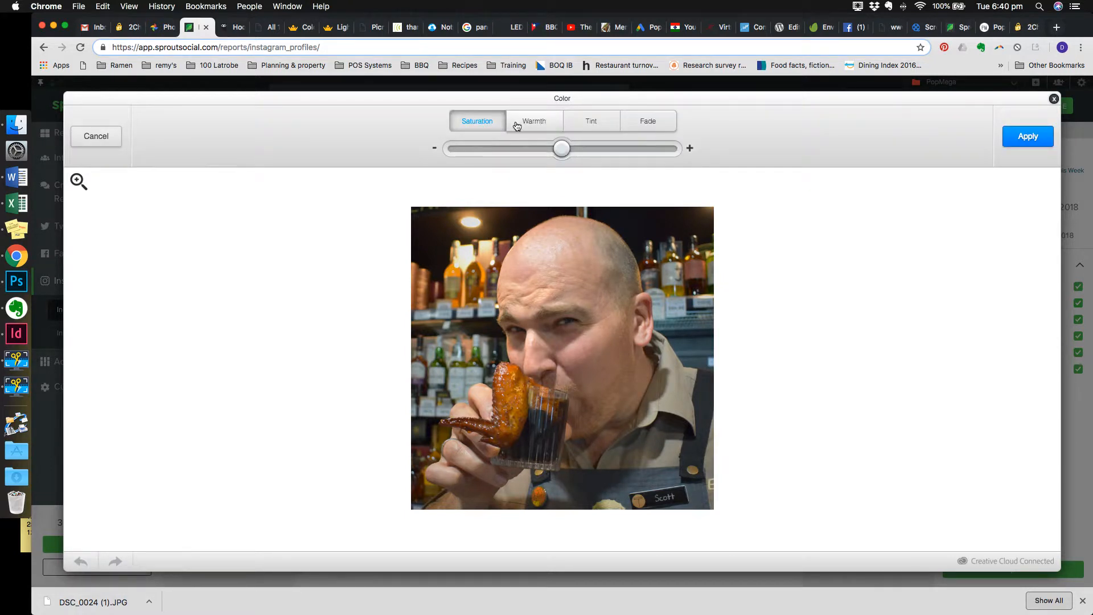
pyautogui.click(534, 120)
pyautogui.moveTo(562, 149); pyautogui.dragTo(611, 159)
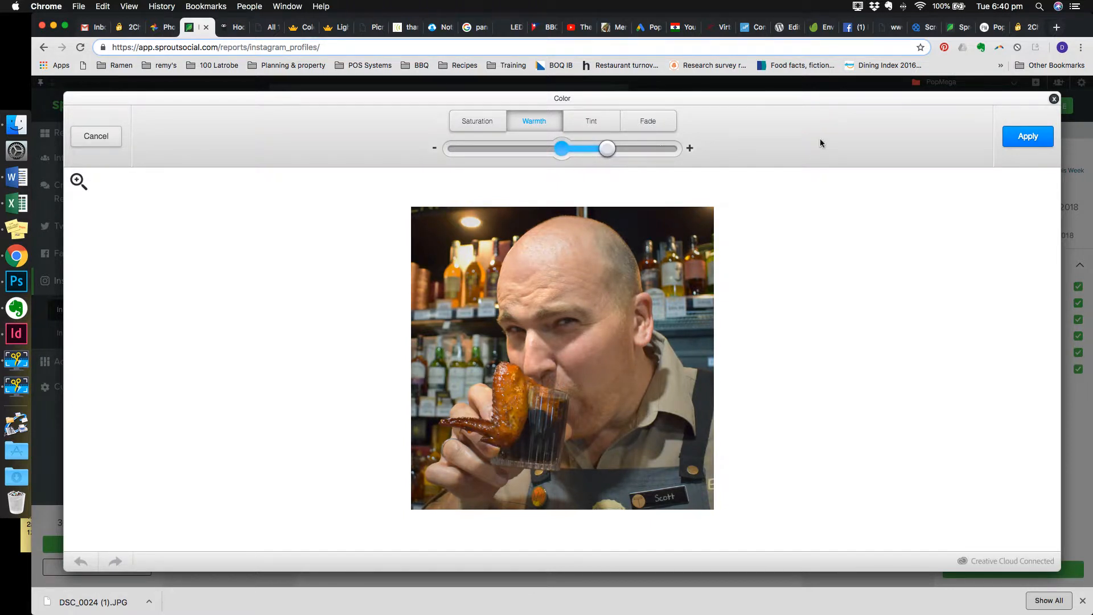
pyautogui.click(1011, 141)
pyautogui.click(1011, 142)
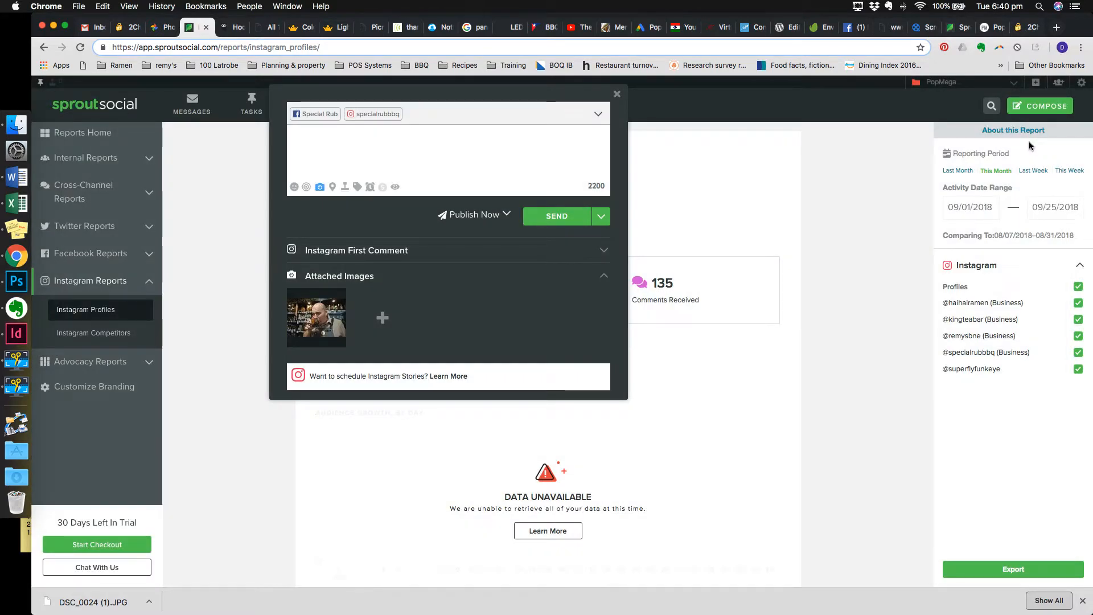
pyautogui.click(398, 137)
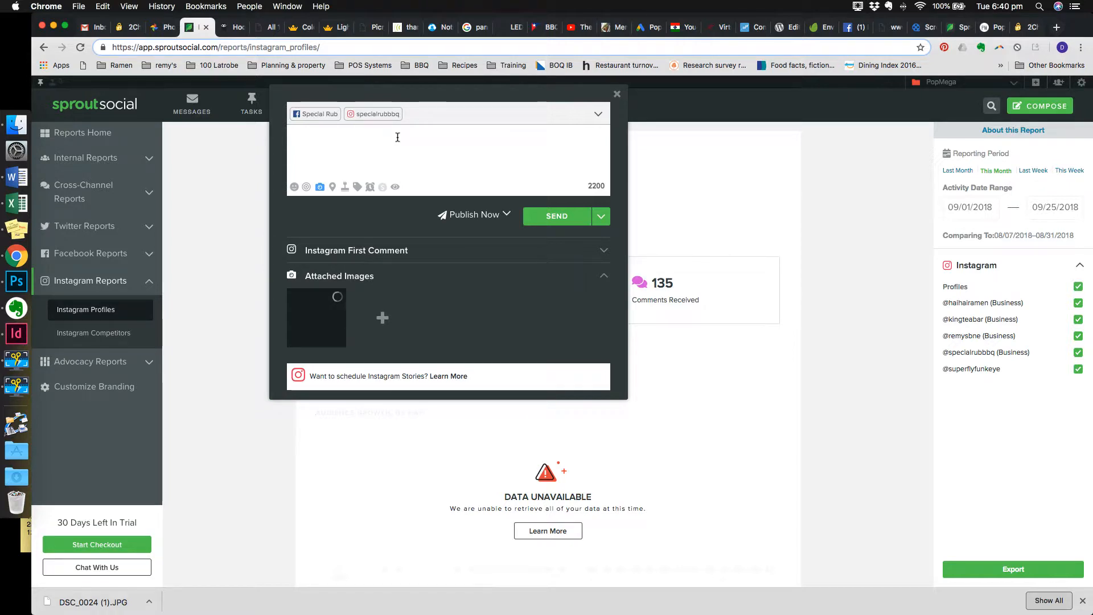
pyautogui.write('If you ')
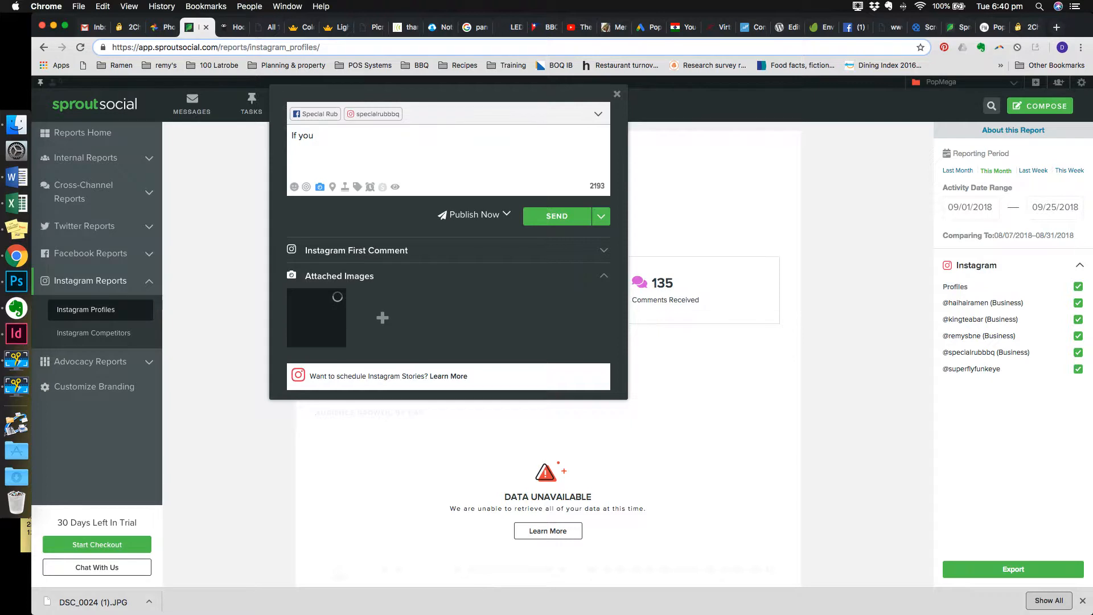
pyautogui.write('like')
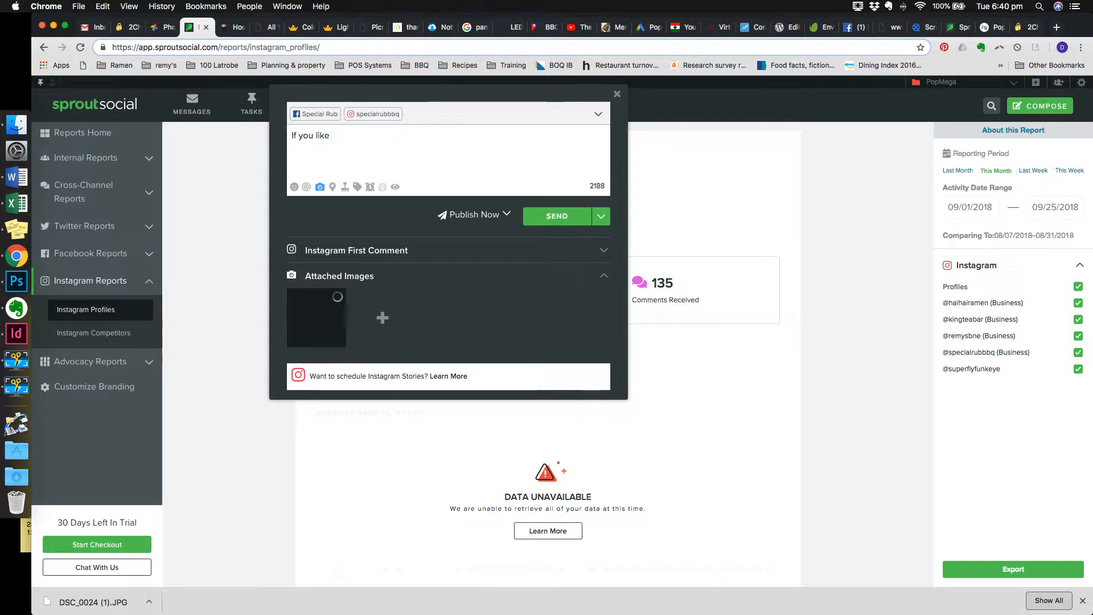
pyautogui.press('super+a')
pyautogui.press('BackSpace')
# - Write "Aint no thing like a chicken wing! And bourbon." as the first line of the post's caption
pyautogui.write('A')
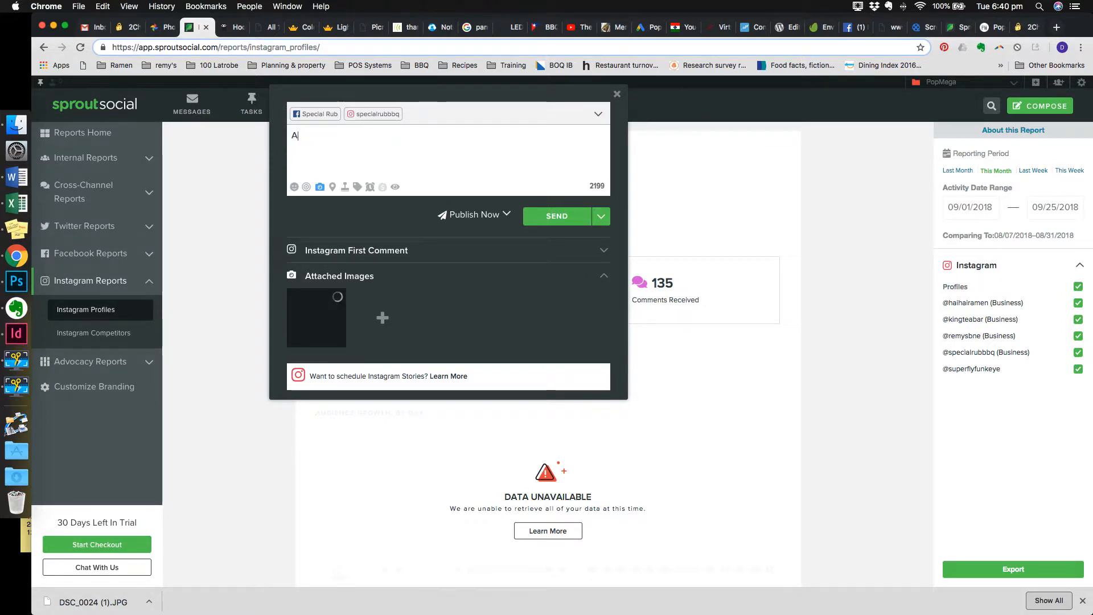
pyautogui.write('int no thing like a chicken wing!')
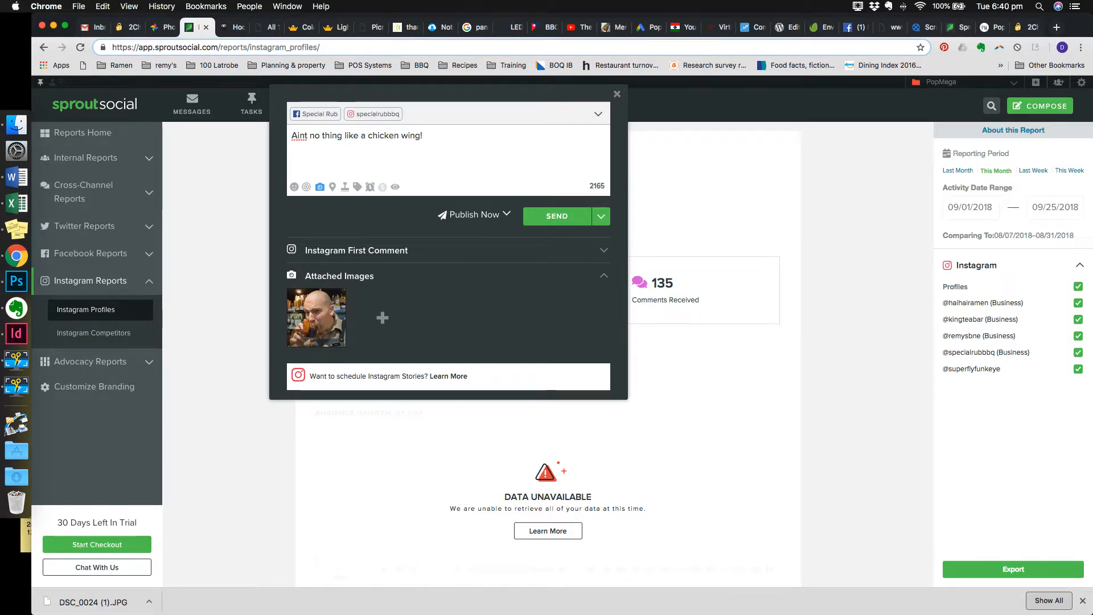
pyautogui.write(' And borub')
pyautogui.write('urbon')
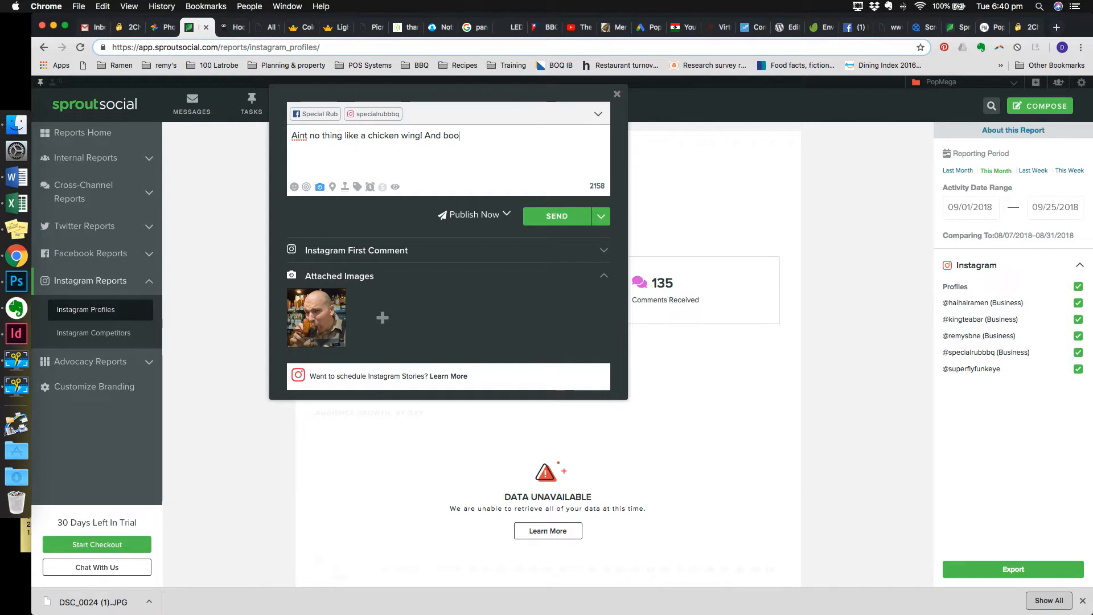
pyautogui.write('.')
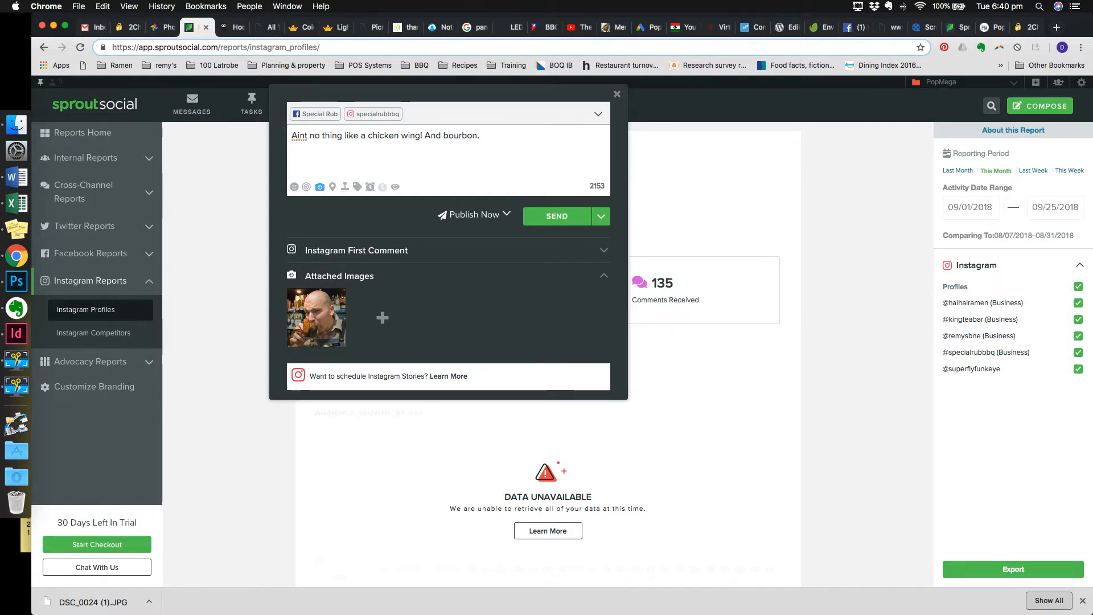
# - Add a second caption line reading "We got bourbon and coke chicken wings at our Bourbon Ed Event on this Thursday."
pyautogui.press('Return')
pyautogui.write('We got b')
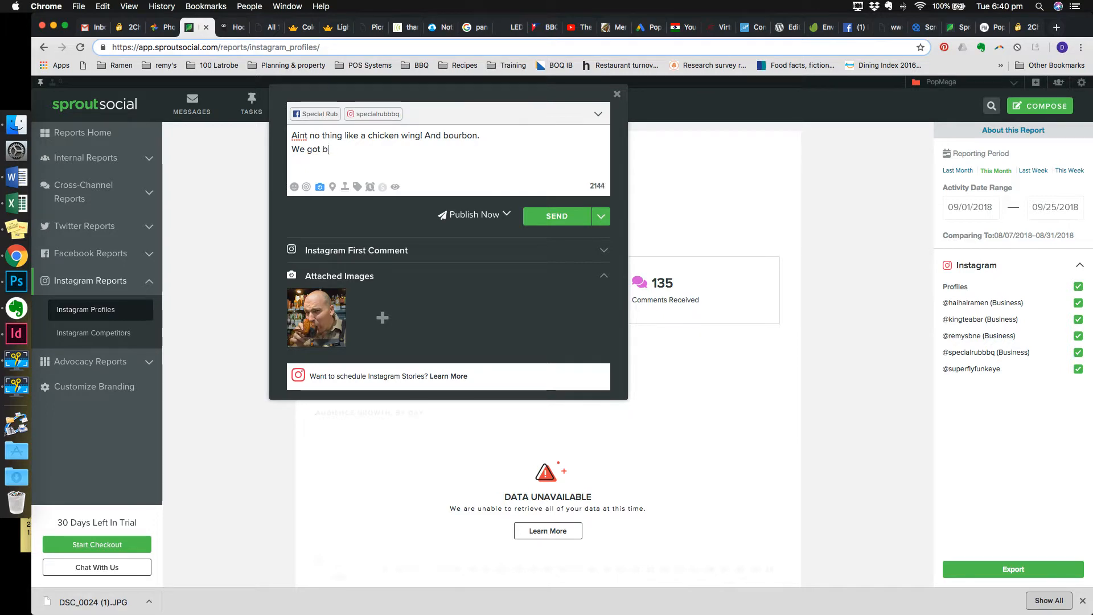
pyautogui.write('ourbon and co')
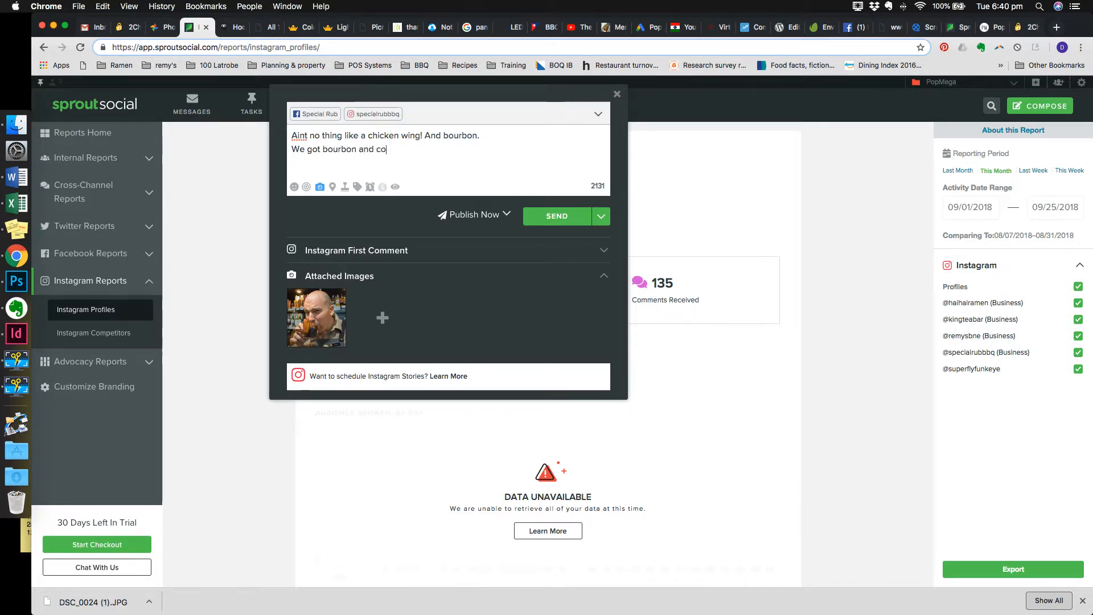
pyautogui.write('ke ')
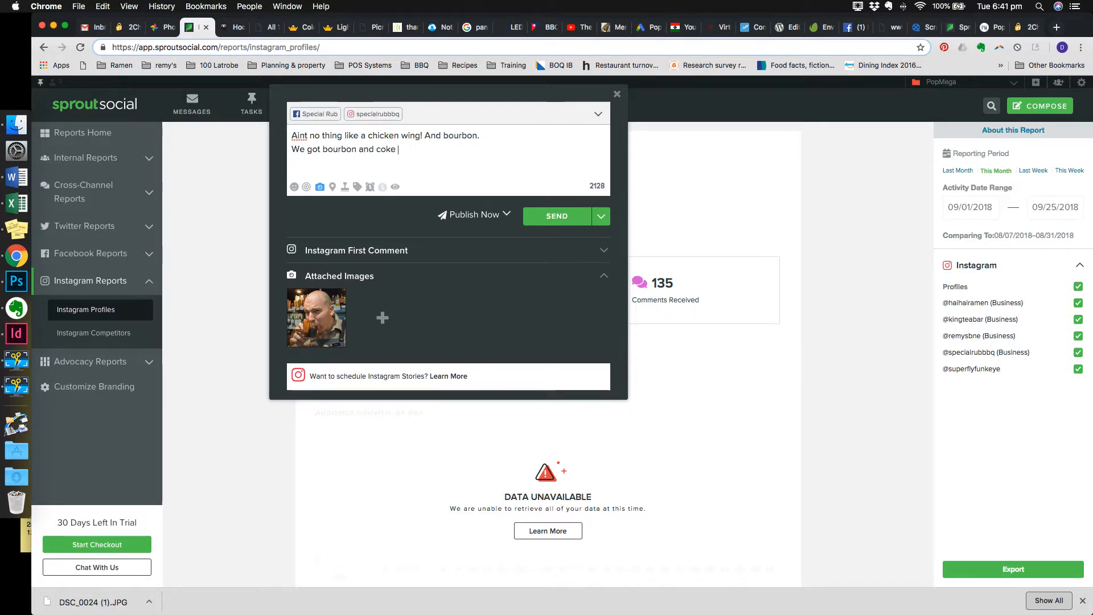
pyautogui.write('chin')
pyautogui.write('ken wings')
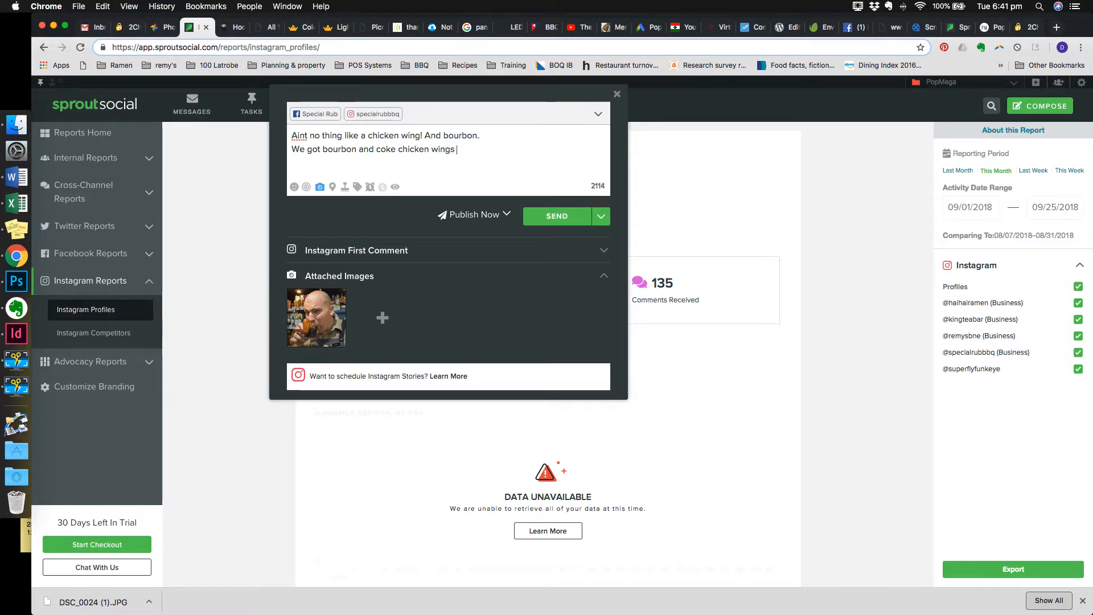
pyautogui.write(' at our')
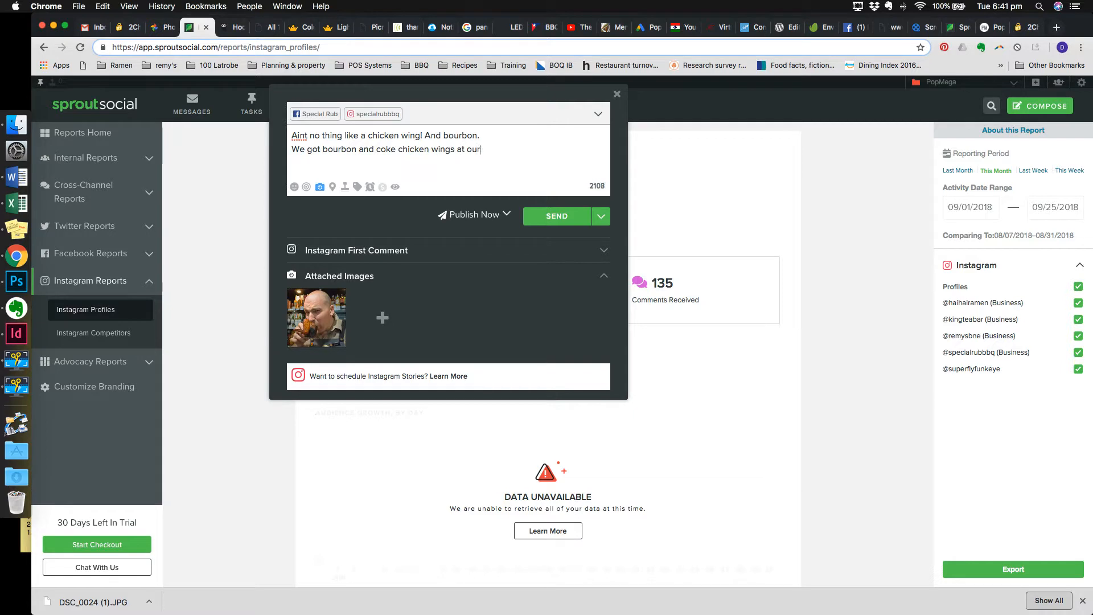
pyautogui.write(' Bourbon')
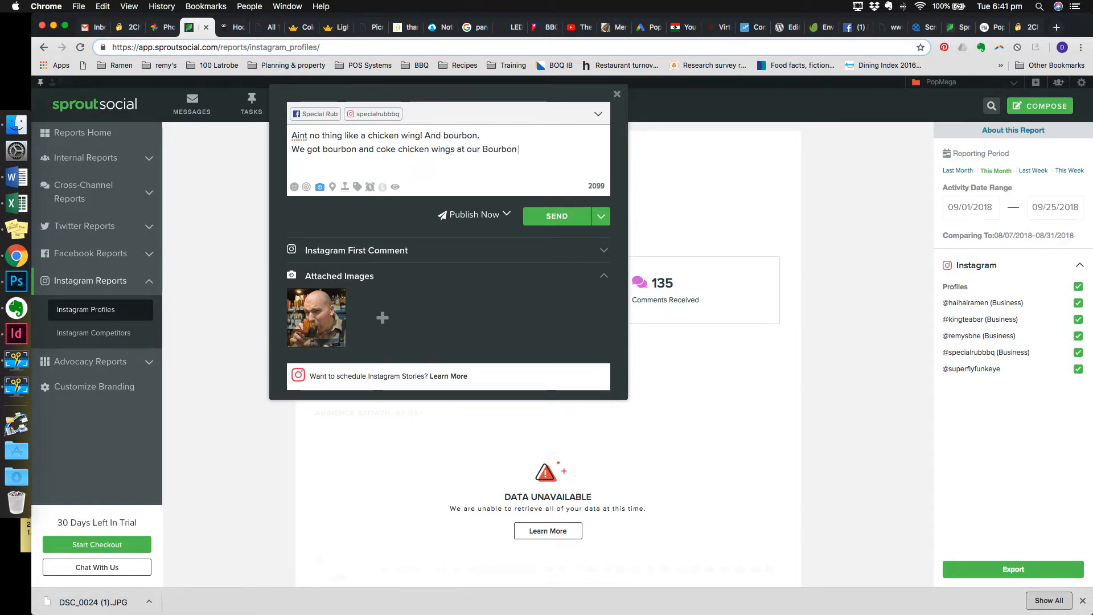
pyautogui.write(' Ed Event on this Thursd')
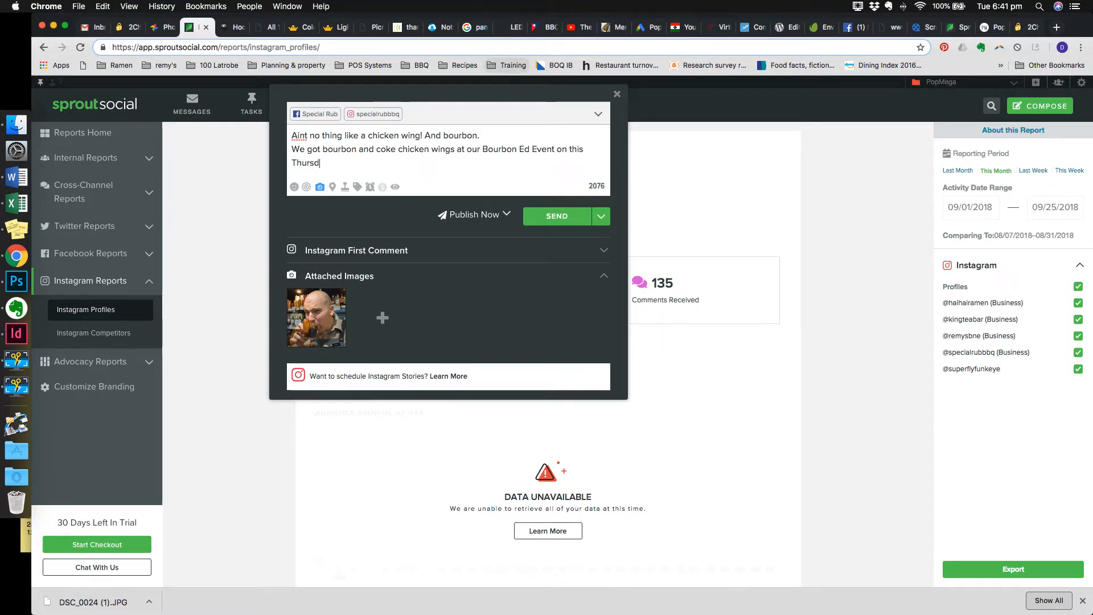
pyautogui.write('ay. If you ')
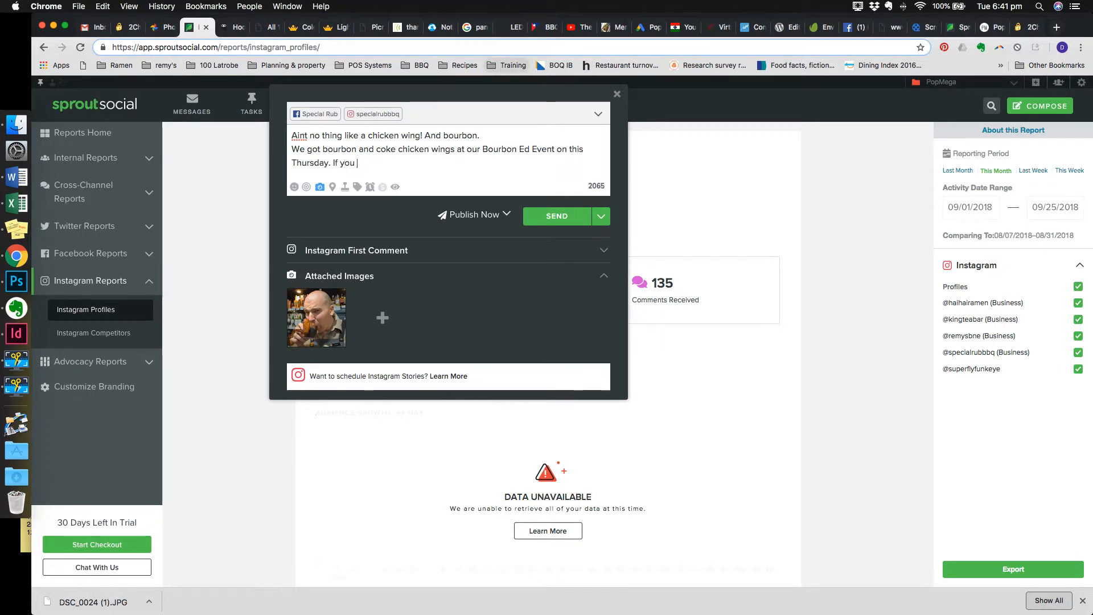
# - Continue the caption with "If you don't have any tickets, head on over to Sense of Taste to get amongst it!"
pyautogui.write("don't have any tickets, head on o")
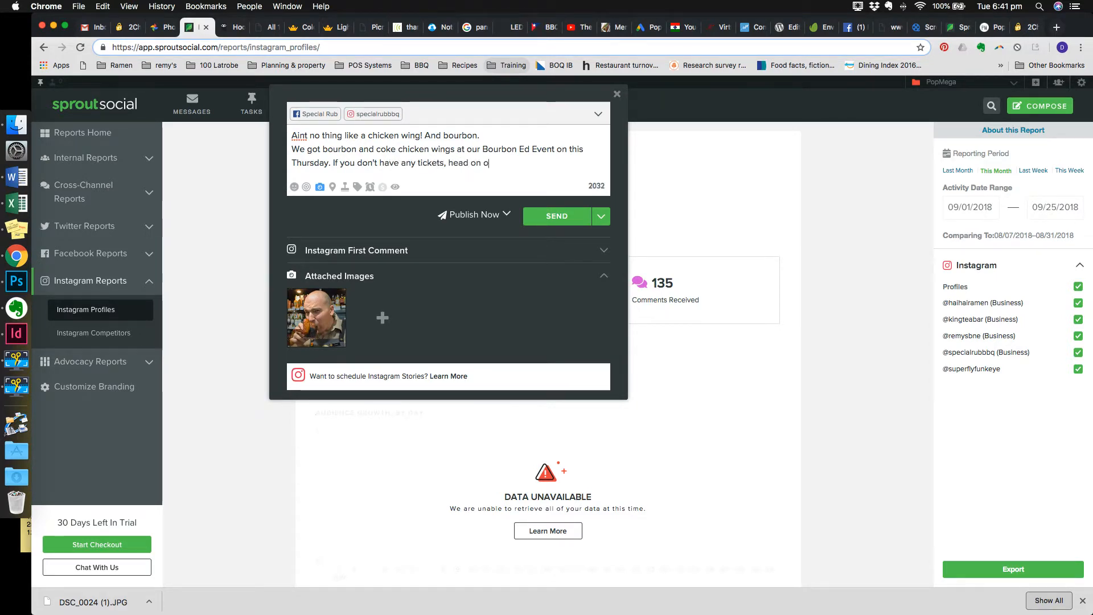
pyautogui.write('ver to sens')
pyautogui.press('BackSpace')
pyautogui.press('BackSpace')
pyautogui.press('BackSpace')
pyautogui.press('BackSpace')
pyautogui.write('Sense of Tast')
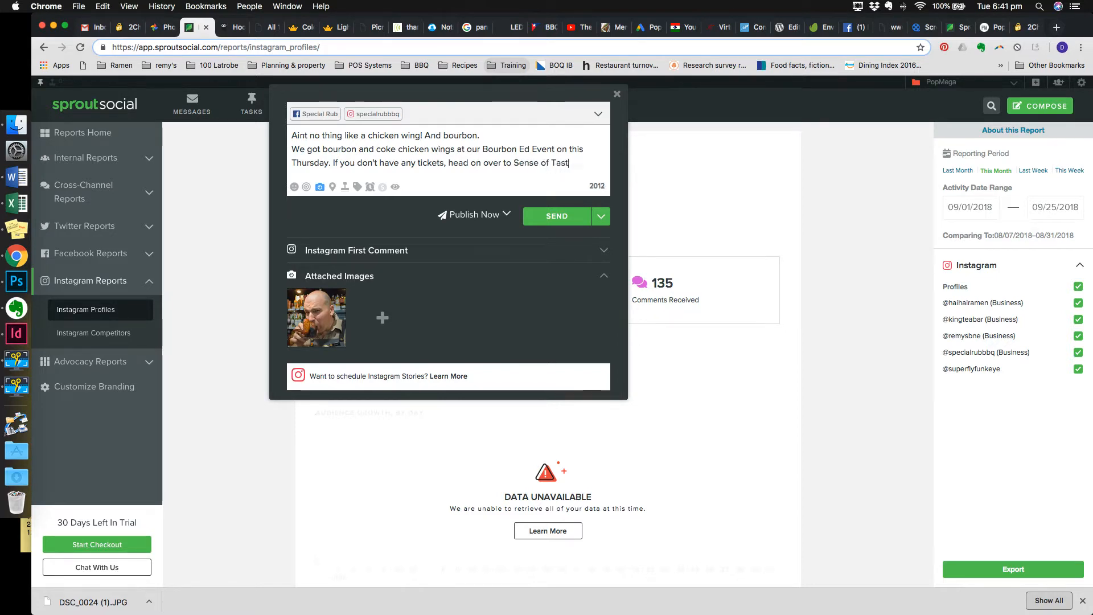
pyautogui.write('e to get among')
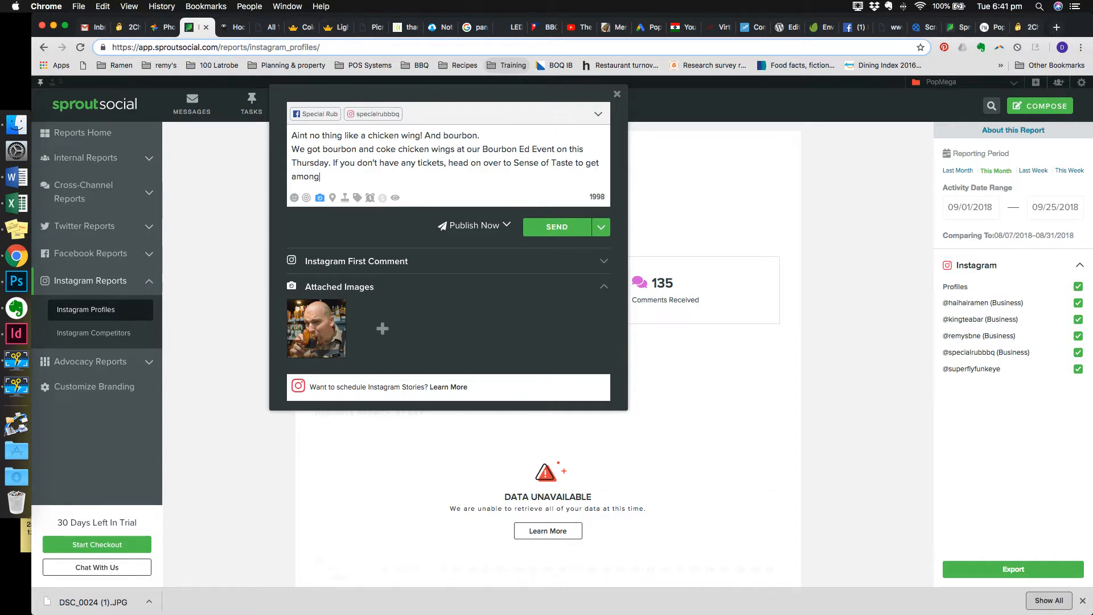
pyautogui.write('st it')
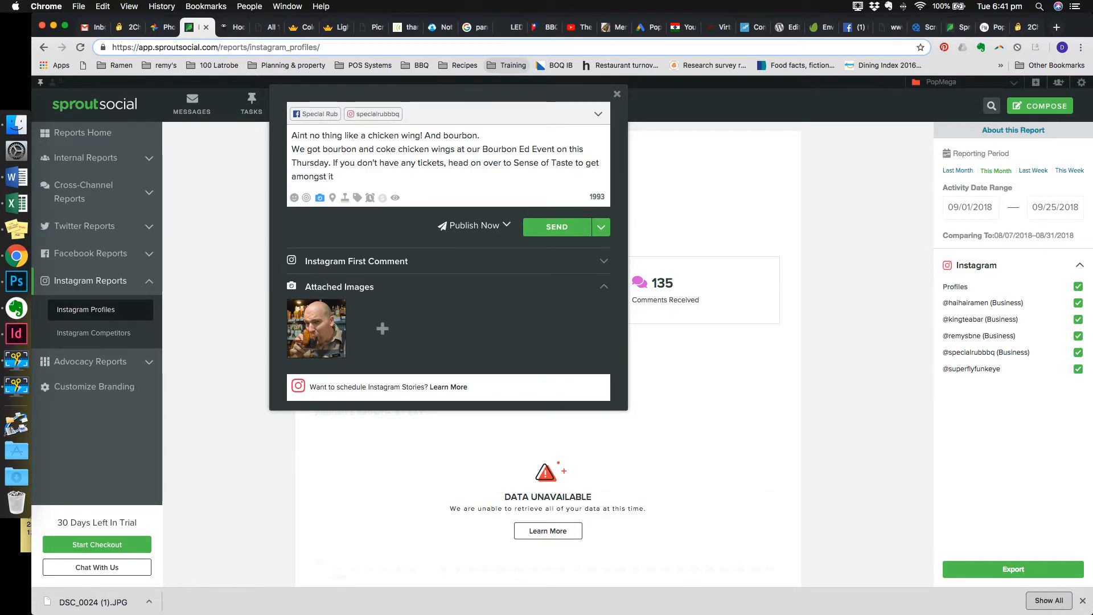
pyautogui.write('!')
# - Add two separator lines of a single period each below the caption, followed by the hashtags #bourbon #chickenwing #bourbonbarbecuedinner
pyautogui.press('Return')
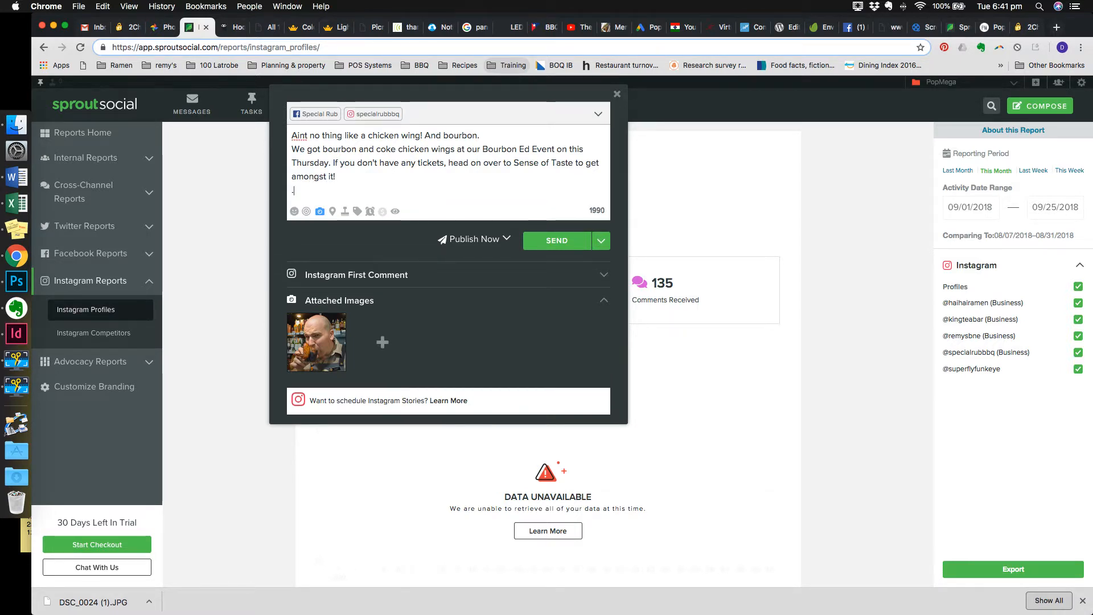
pyautogui.write('.')
pyautogui.press('Return')
pyautogui.write('.')
pyautogui.press('Return')
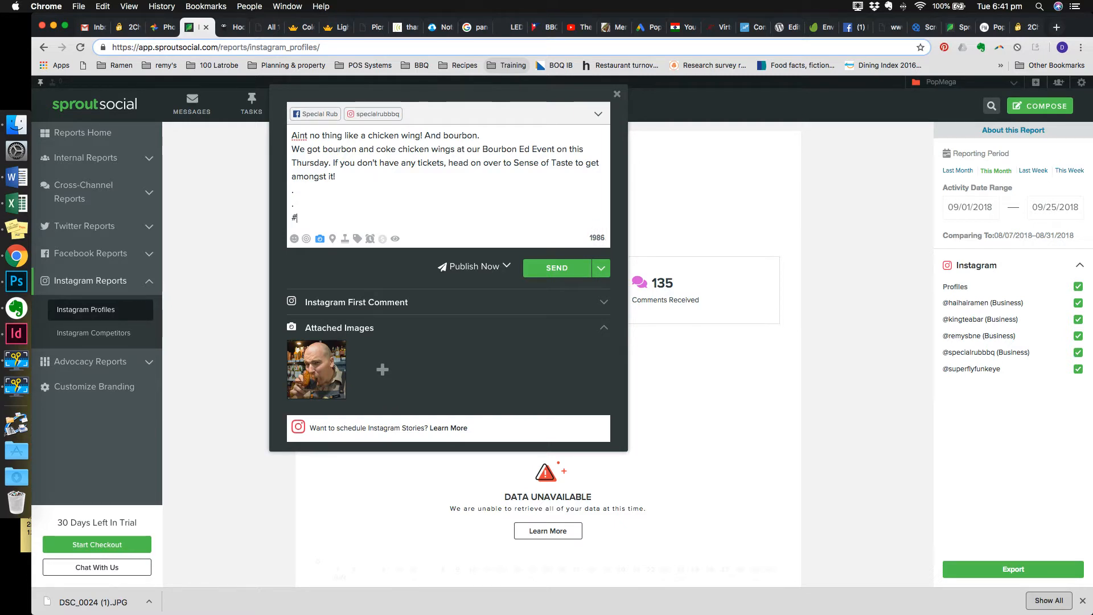
pyautogui.write('#bourno')
pyautogui.write('bon #chi')
pyautogui.write('ckenwing ')
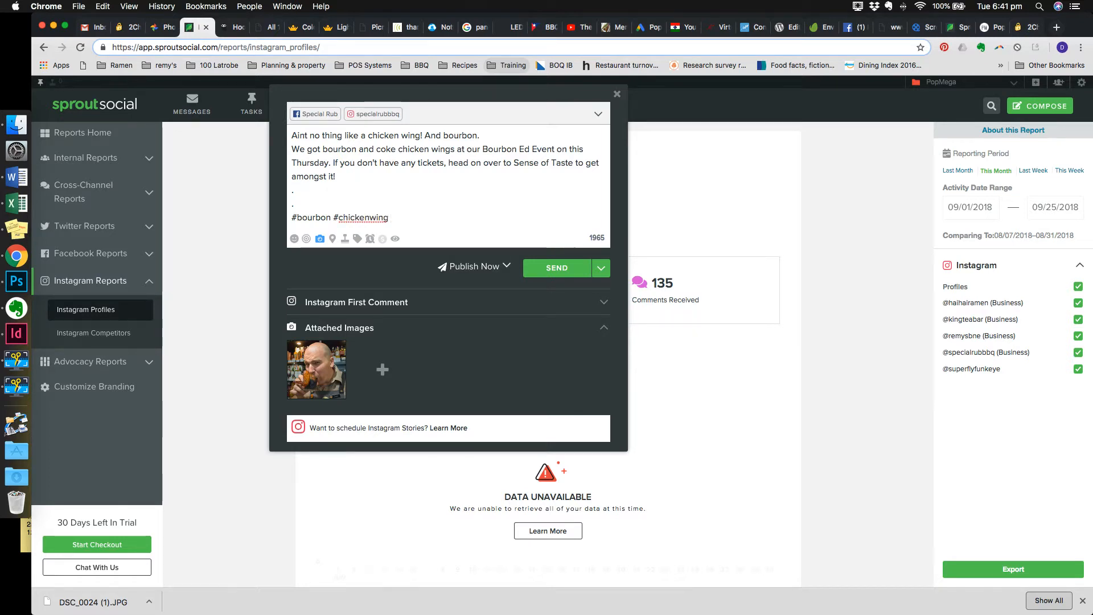
pyautogui.write('#bourbon')
pyautogui.write('ba')
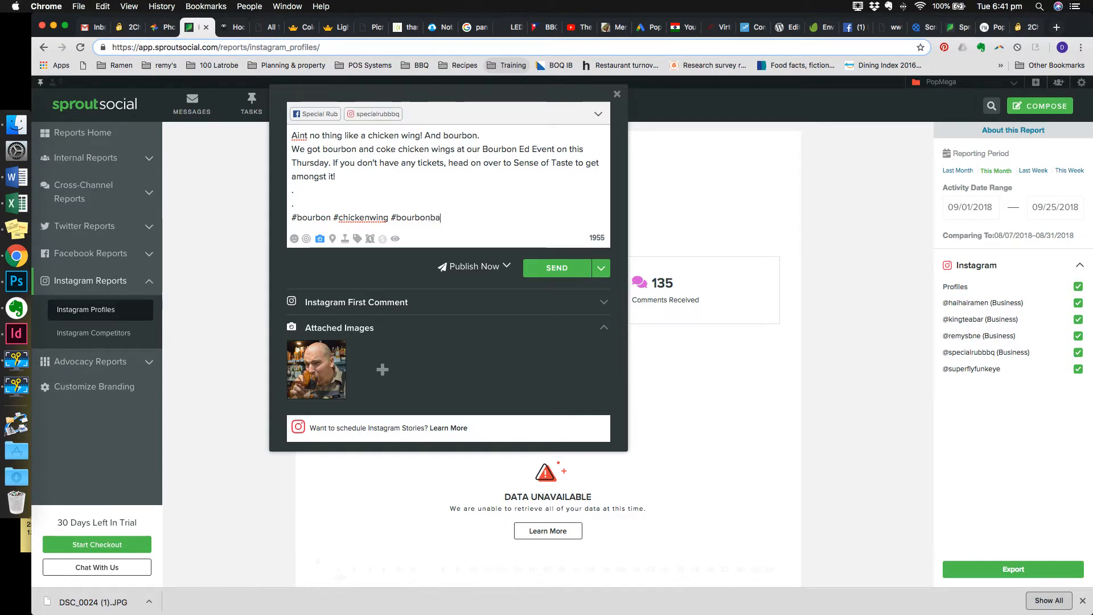
pyautogui.write('rbecuedinner')
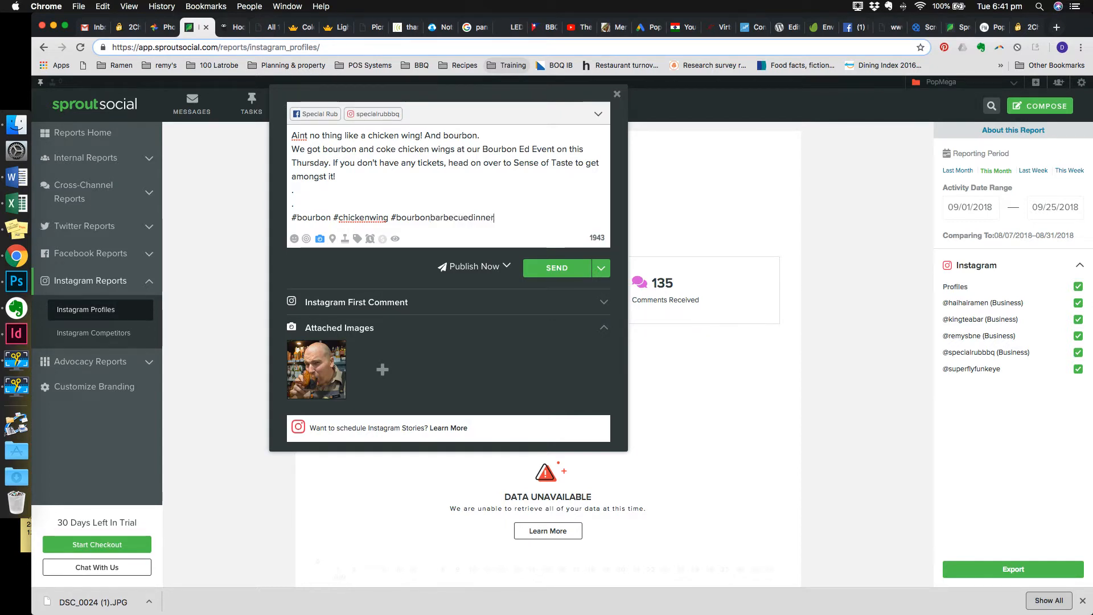
pyautogui.write(' #education @co')
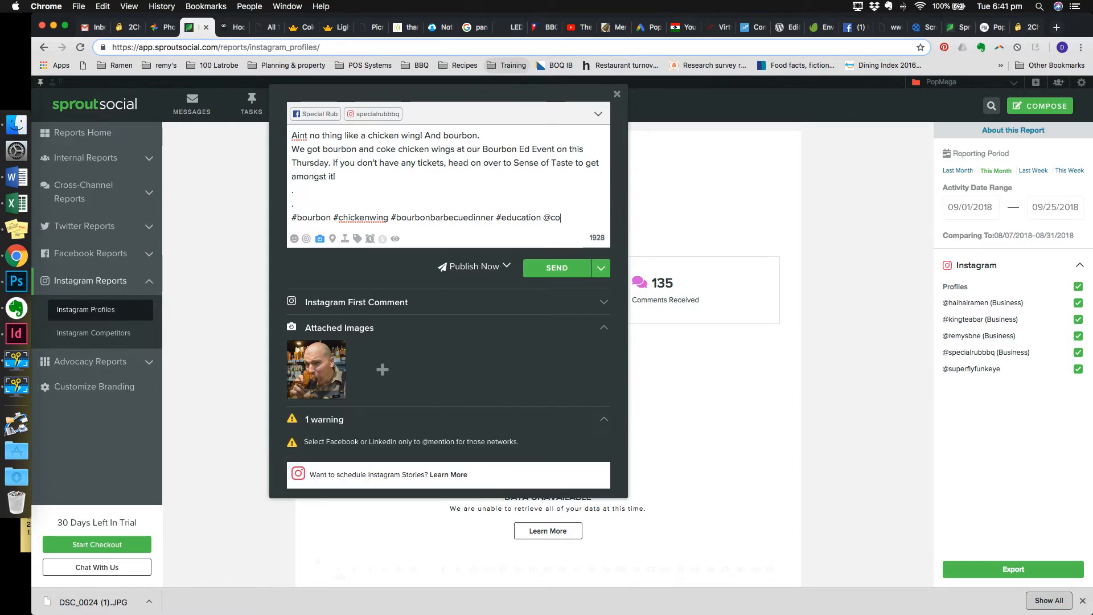
pyautogui.write('orpa')
pyautogui.press('BackSpace')
pyautogui.press('BackSpace')
pyautogui.press('BackSpace')
pyautogui.press('BackSpace')
pyautogui.press('BackSpace')
pyautogui.press('BackSpace')
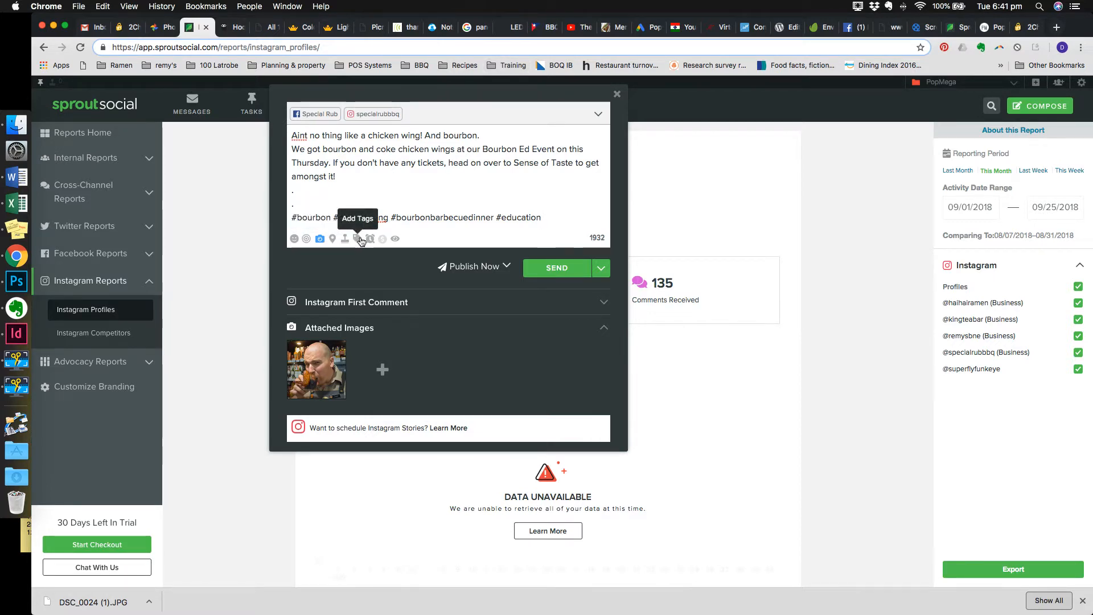
# - Search the Instagram locations for "special rub" and set the post's Instagram location to Special Rub in Cooparoo
pyautogui.click(333, 240)
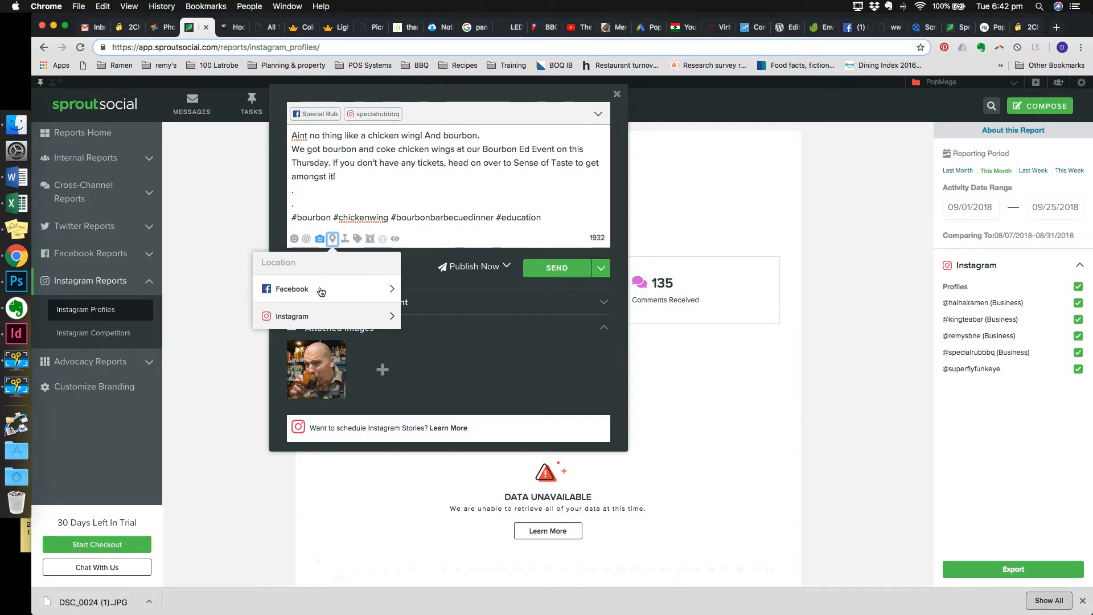
pyautogui.click(385, 320)
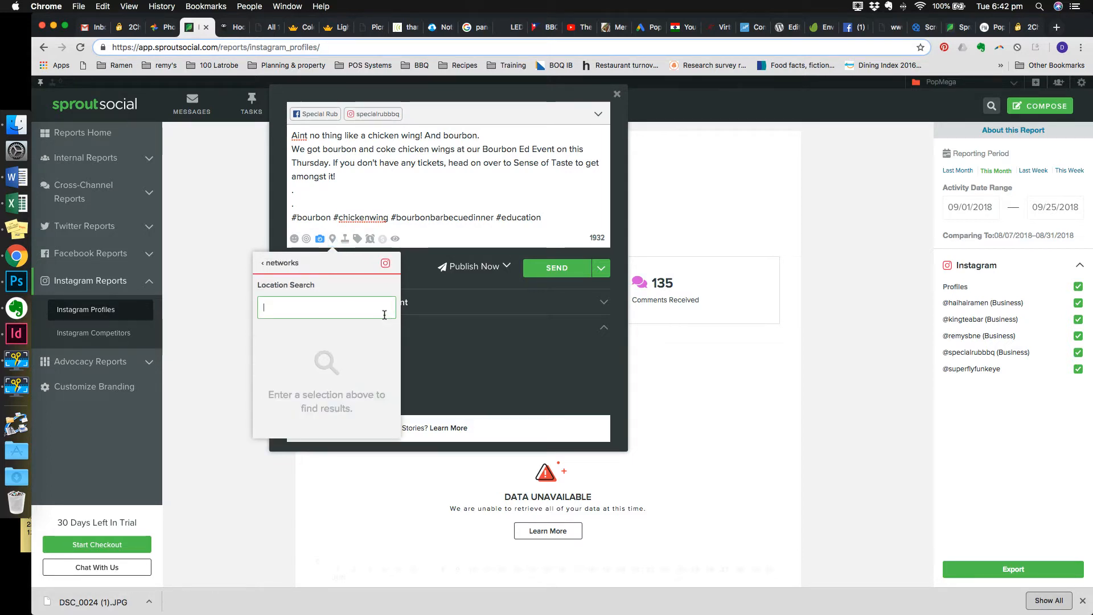
pyautogui.write('speci')
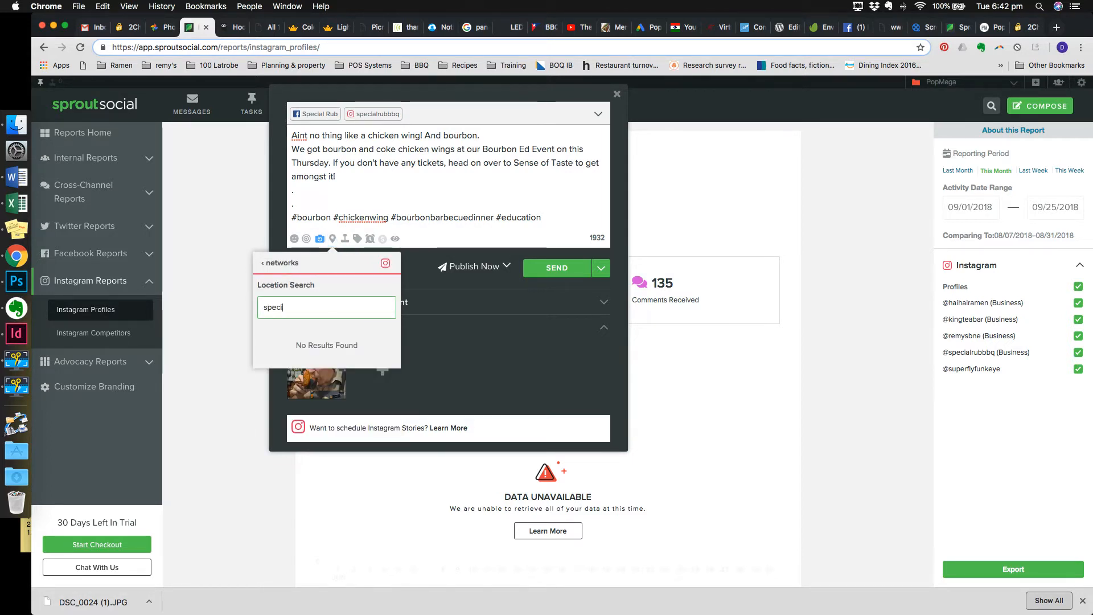
pyautogui.write('al rub')
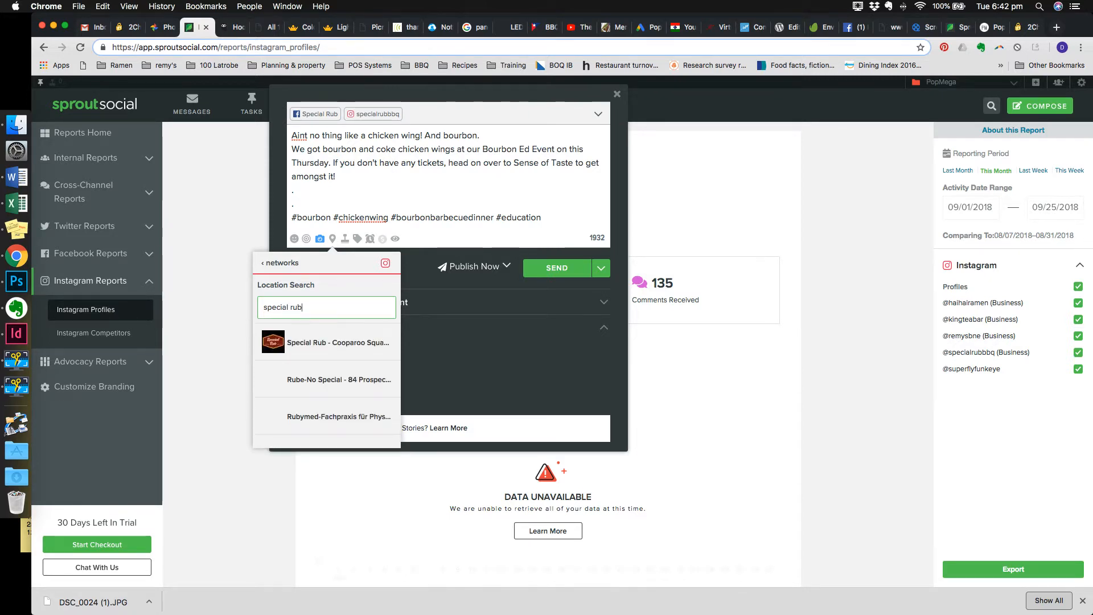
pyautogui.click(352, 341)
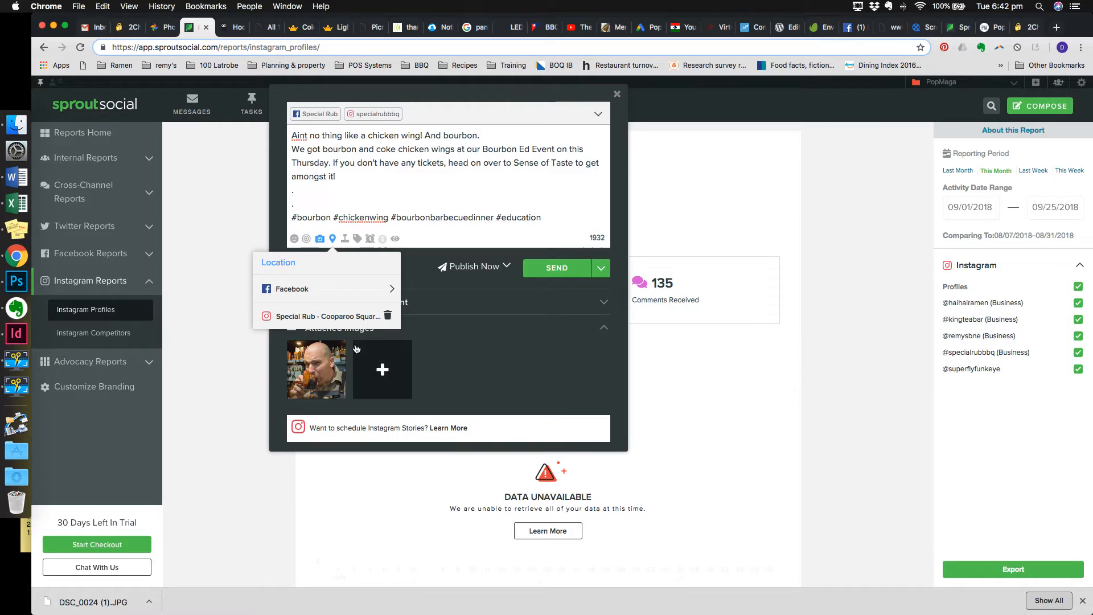
# - Search the Facebook locations for "special rub" and set the post's Facebook location to Special Rub in Cooparoo
pyautogui.click(392, 288)
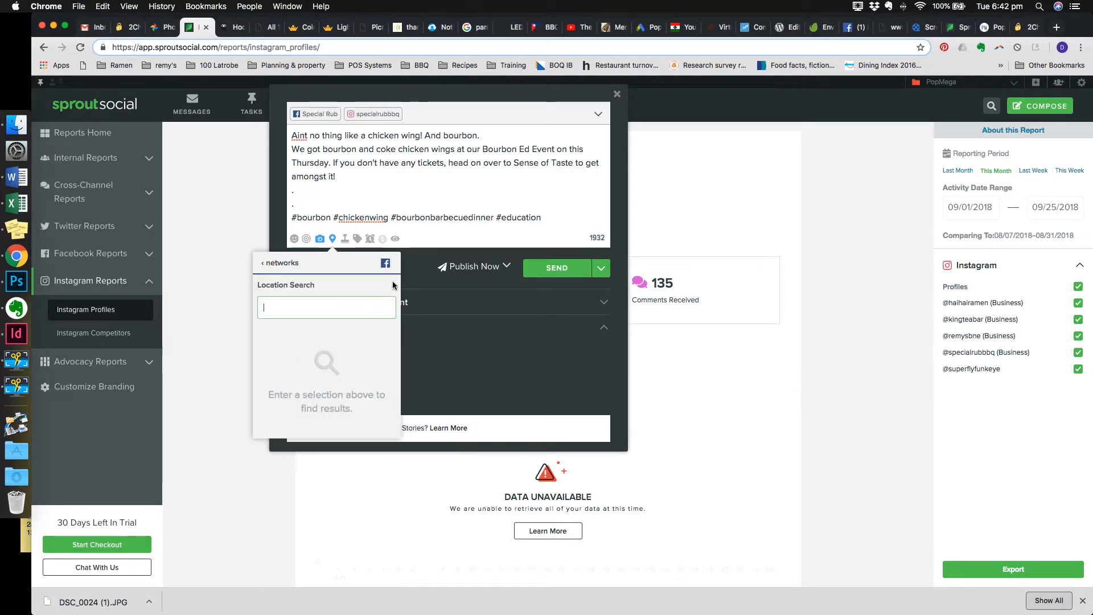
pyautogui.write('special ')
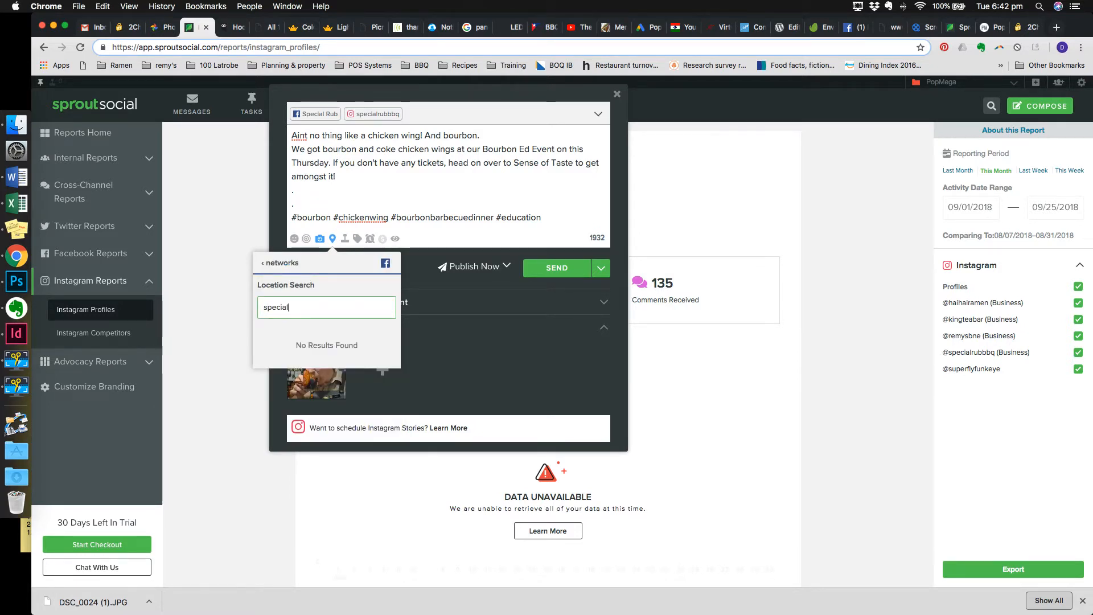
pyautogui.write('rub')
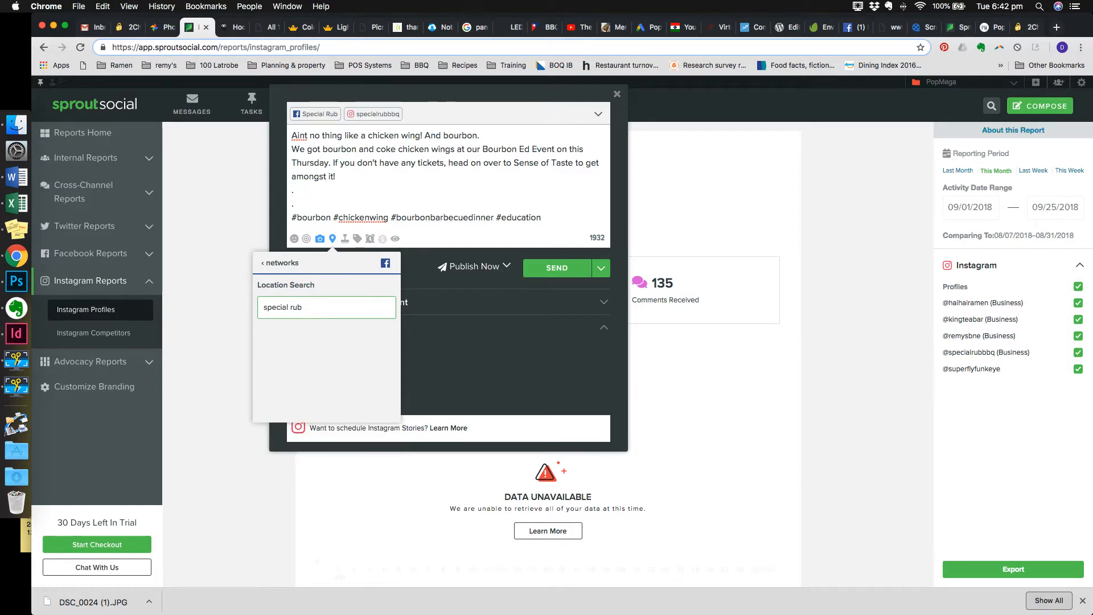
pyautogui.click(334, 342)
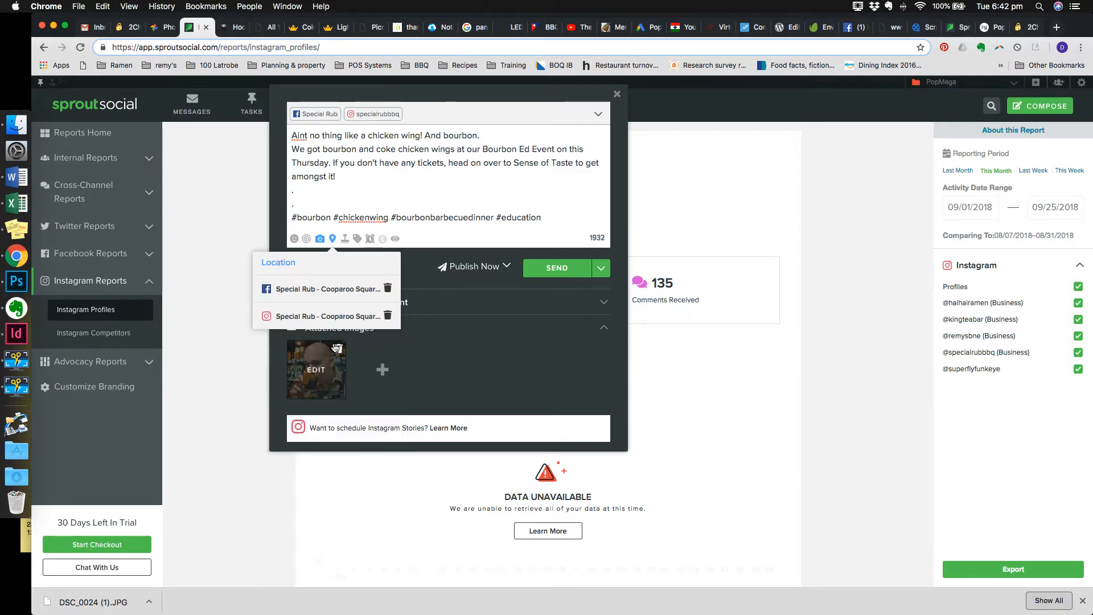
pyautogui.click(423, 233)
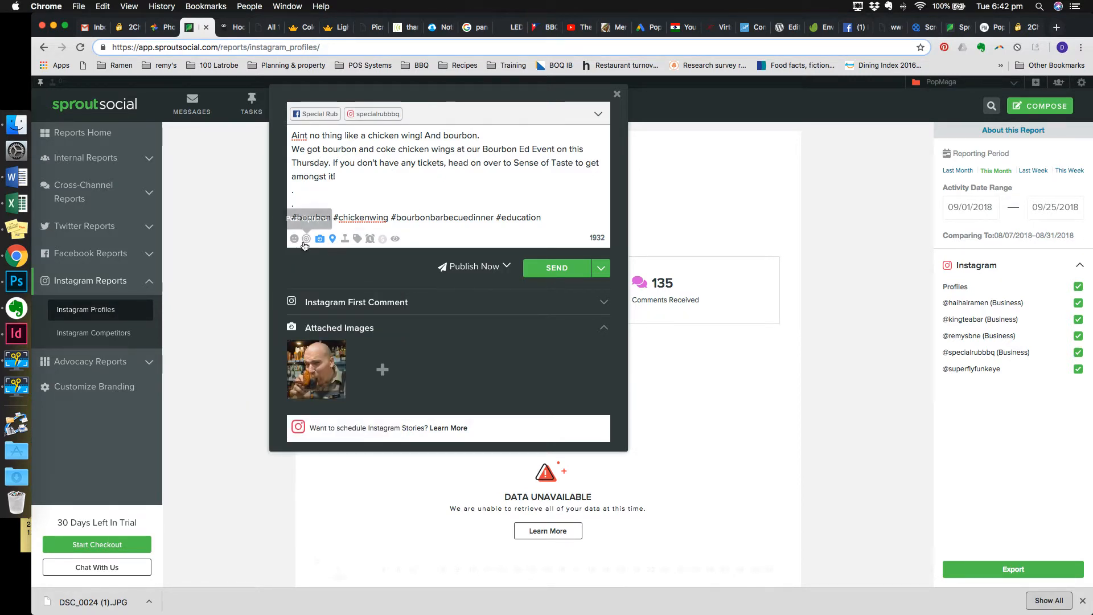
# - Review the post's Facebook audience targeting and its publishing options, choosing Publish Now
pyautogui.click(307, 240)
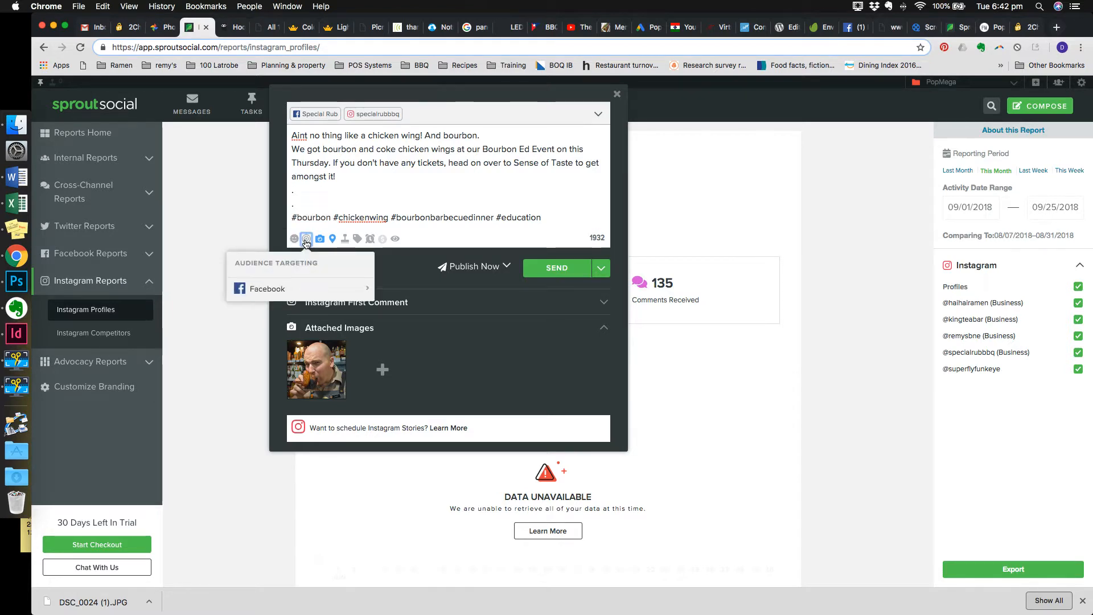
pyautogui.click(334, 288)
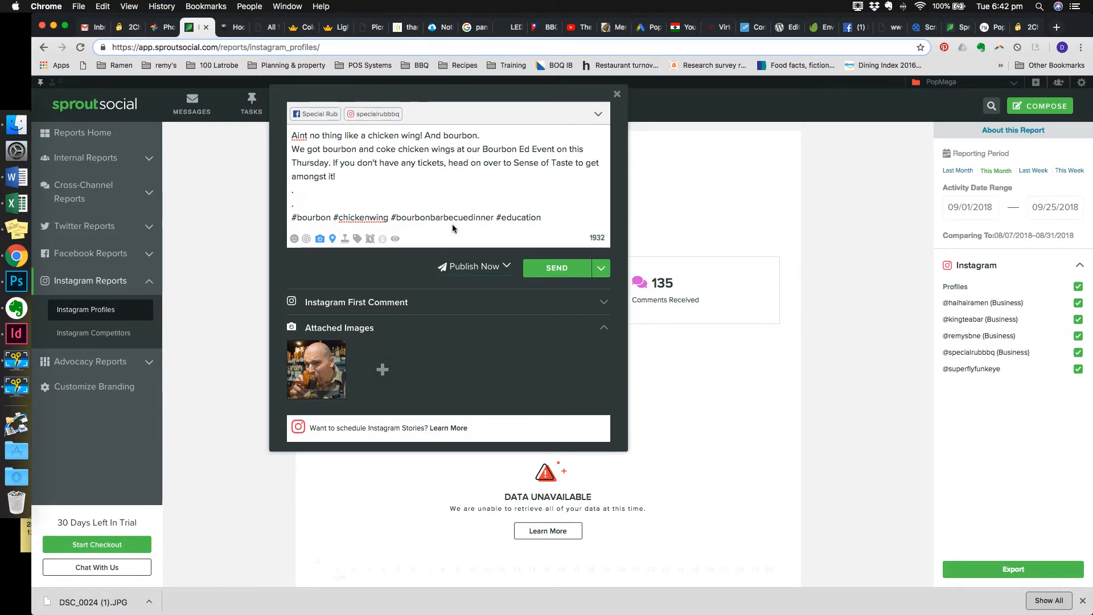
pyautogui.click(505, 267)
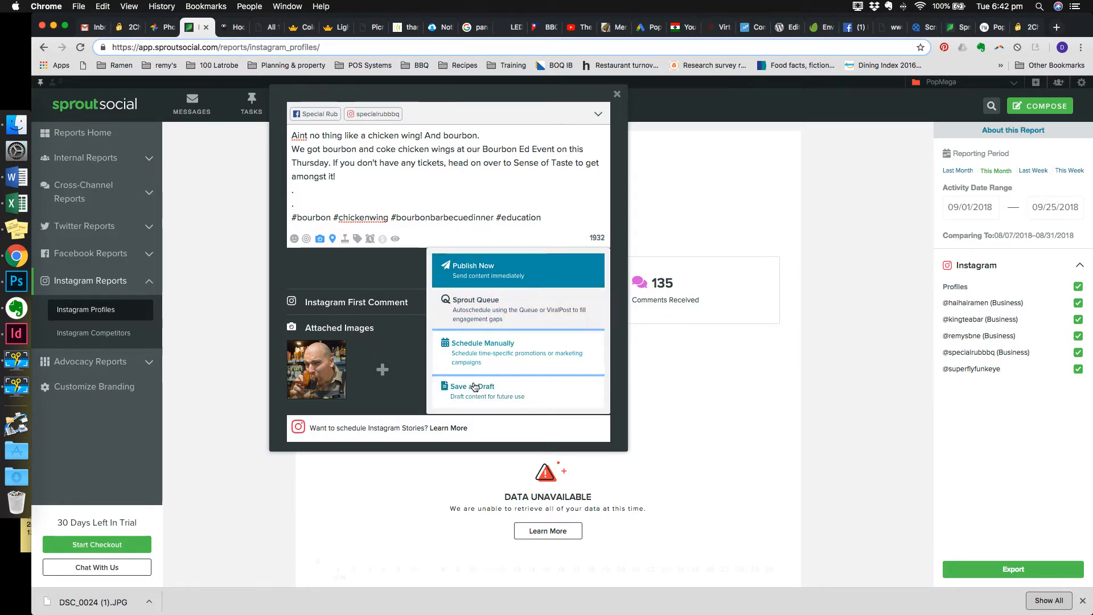
pyautogui.click(488, 277)
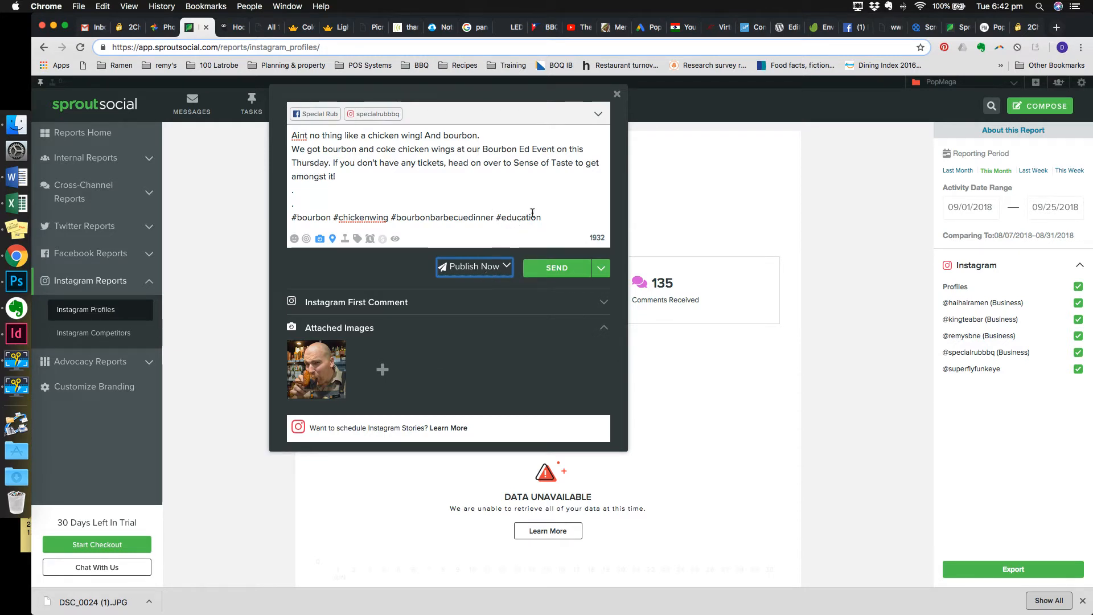
# - Append the hashtags #barbecue and #bbq to the end of the caption's hashtag line
pyautogui.click(556, 218)
pyautogui.write('#')
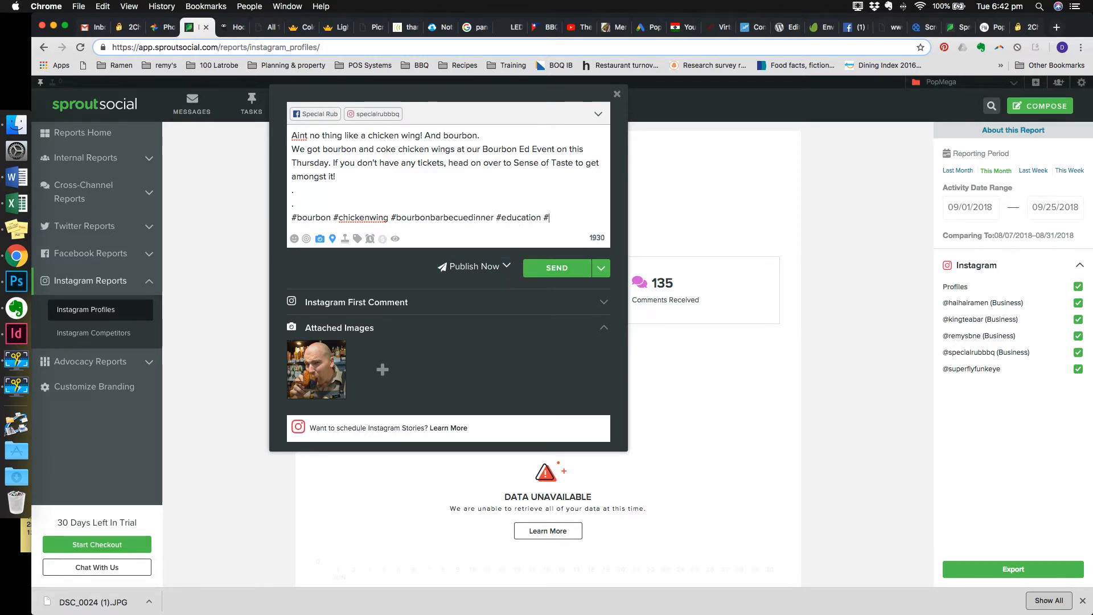
pyautogui.write('barbecue #bbq')
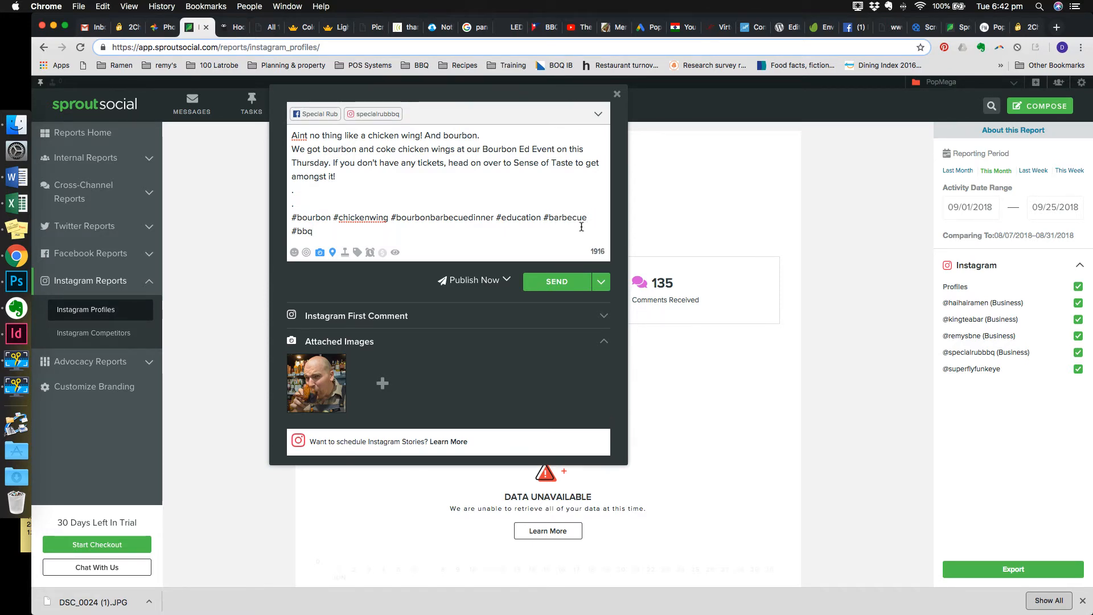
# - Append a hashtag with the pictured man's nickname after #bbq and send the post to the Special Rub Facebook and Instagram profiles
pyautogui.write(' #scotty')
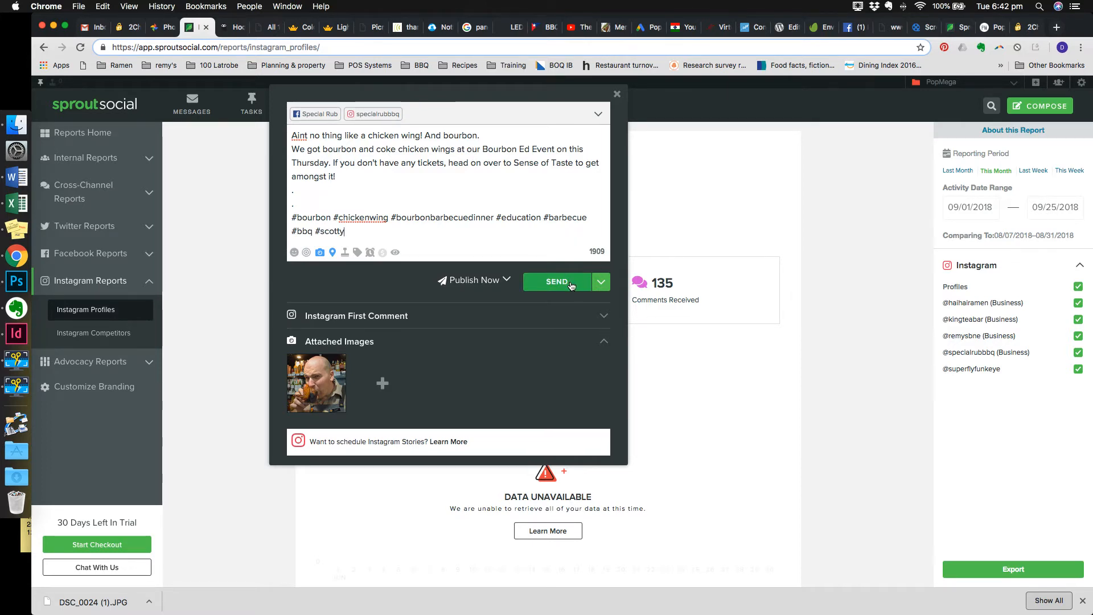
pyautogui.click(595, 283)
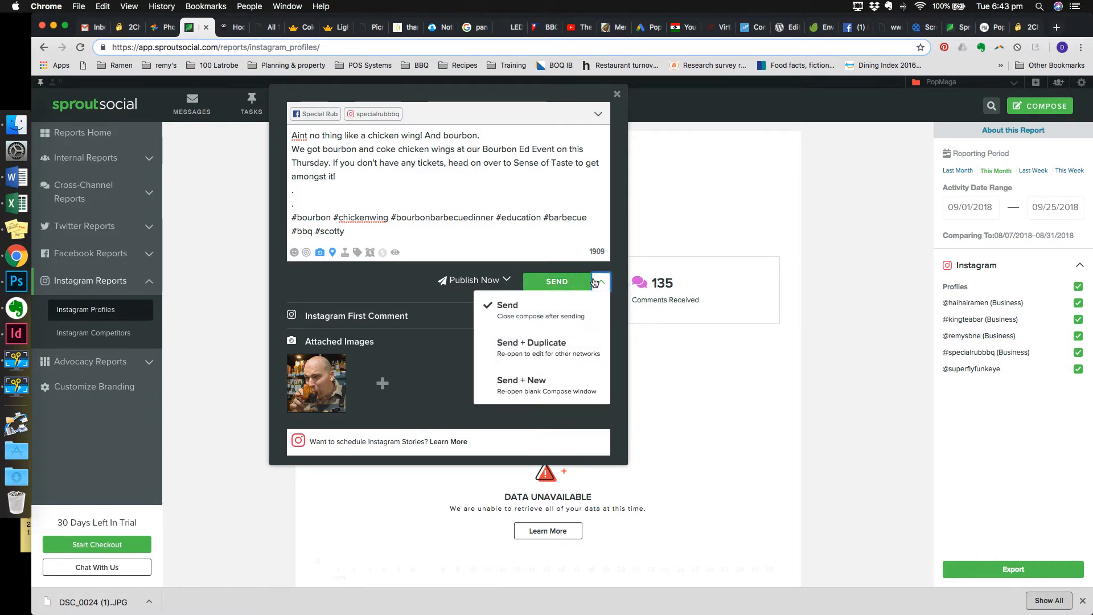
pyautogui.click(538, 283)
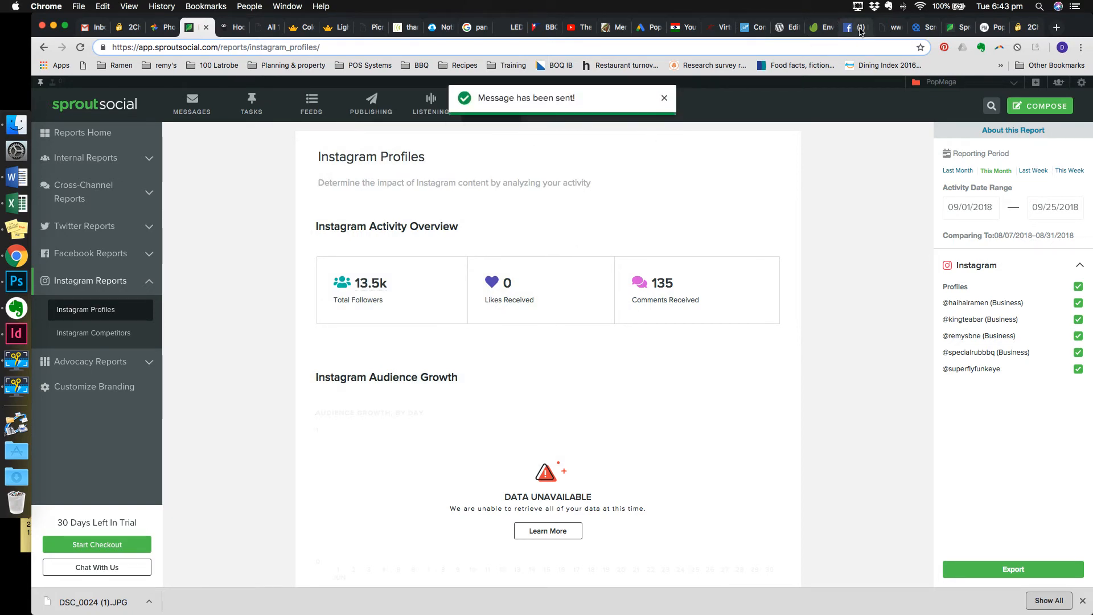
# - Open Instagram in a new browser tab through a web search for "instgram" and dismiss its notifications prompt
pyautogui.click(1058, 30)
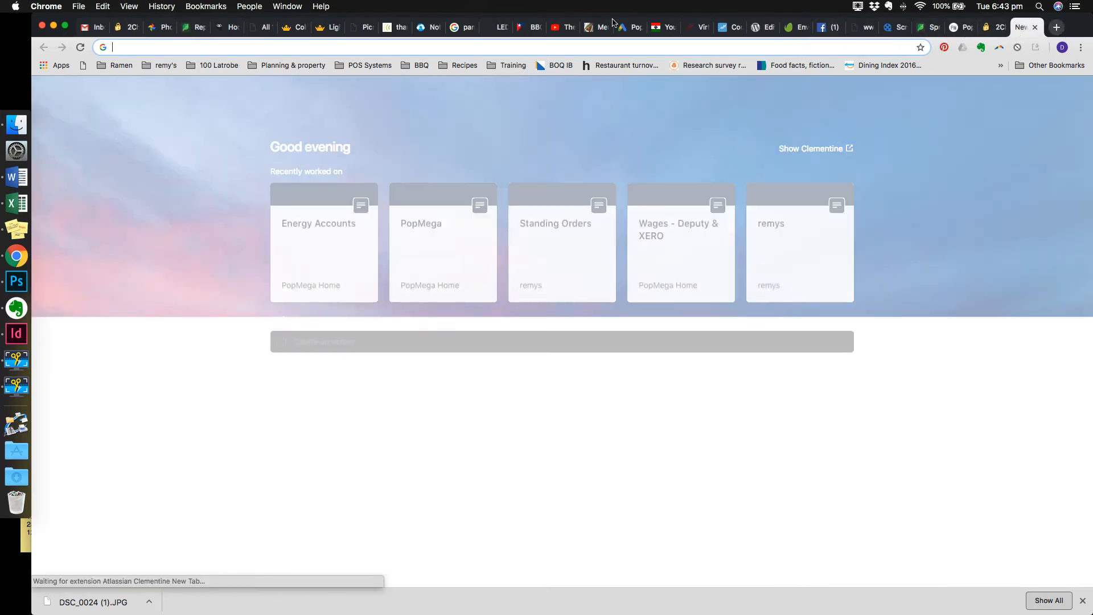
pyautogui.write('instgam')
pyautogui.press('BackSpace')
pyautogui.press('BackSpace')
pyautogui.write('g')
pyautogui.press('BackSpace')
pyautogui.write('ram')
pyautogui.press('Return')
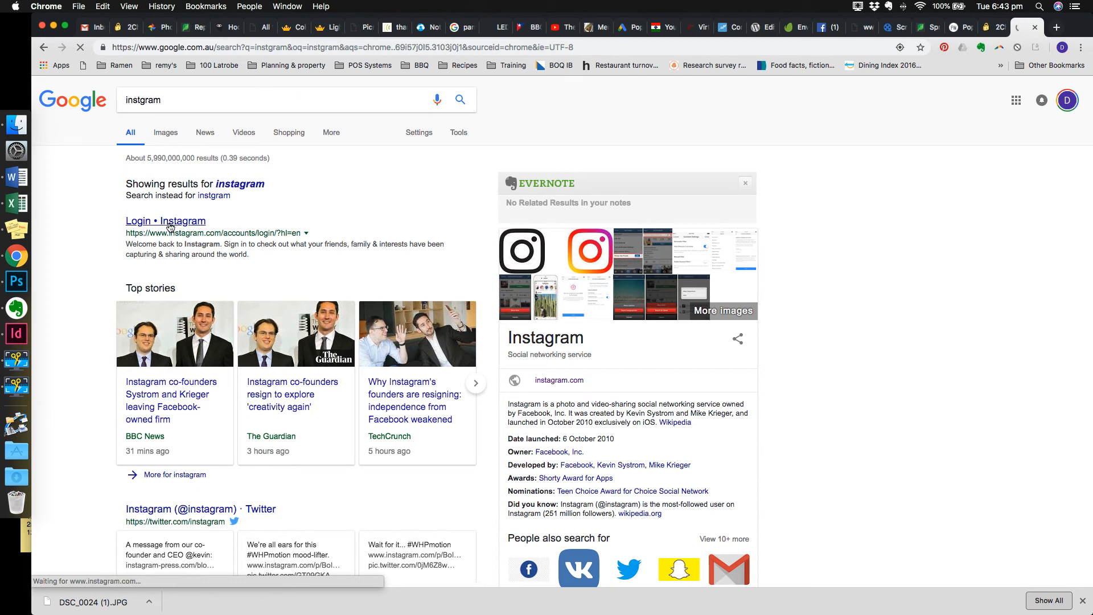
pyautogui.click(151, 223)
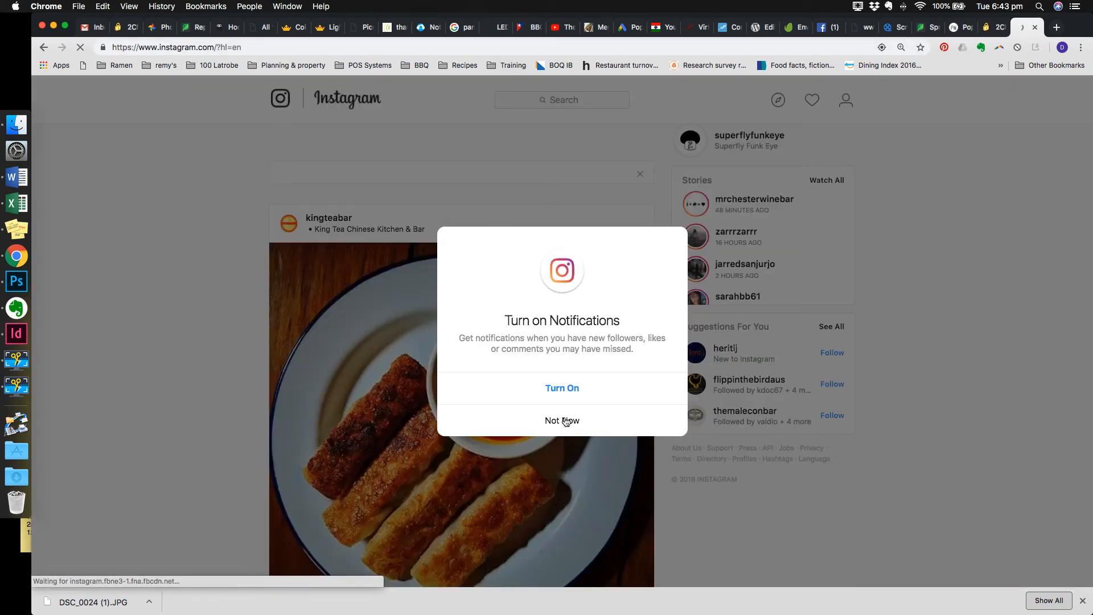
pyautogui.click(566, 395)
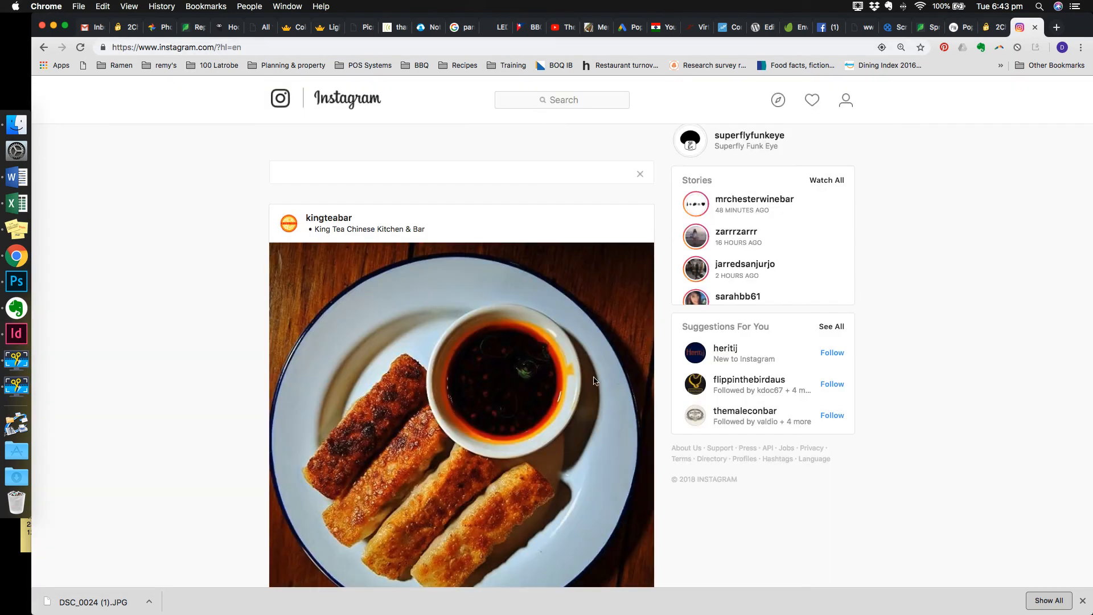
# - Examine the published specialrubbbq chicken wing post in the Instagram feed, checking its photo, location and caption, along with the kingteabar post
pyautogui.scroll(-5, 615, 315)
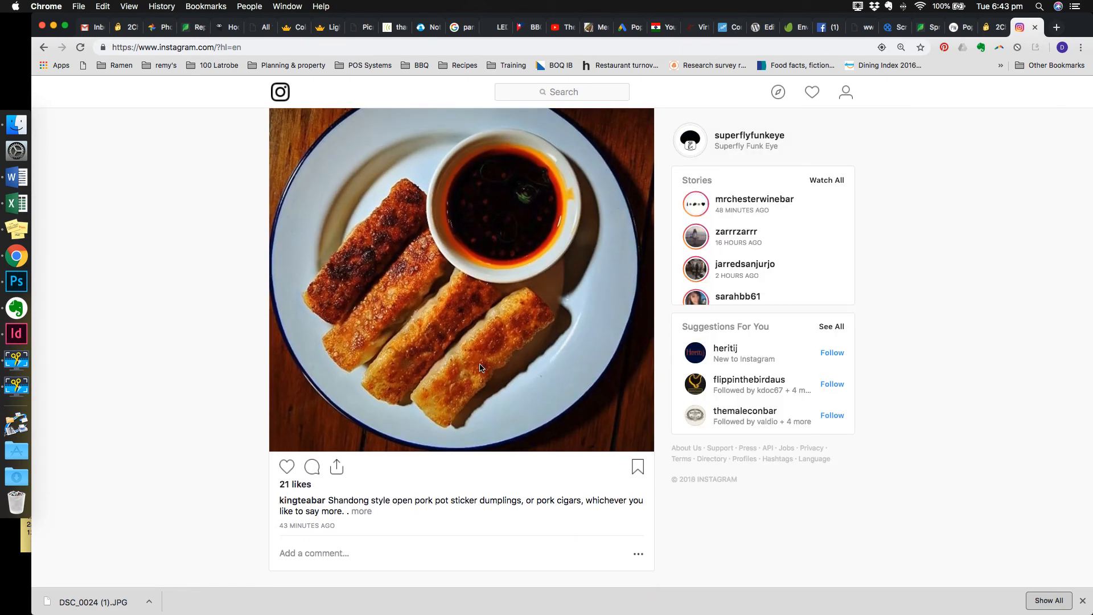
pyautogui.scroll(1, 480, 368)
pyautogui.scroll(-3, 480, 365)
pyautogui.scroll(2, 480, 361)
pyautogui.scroll(-8, 482, 363)
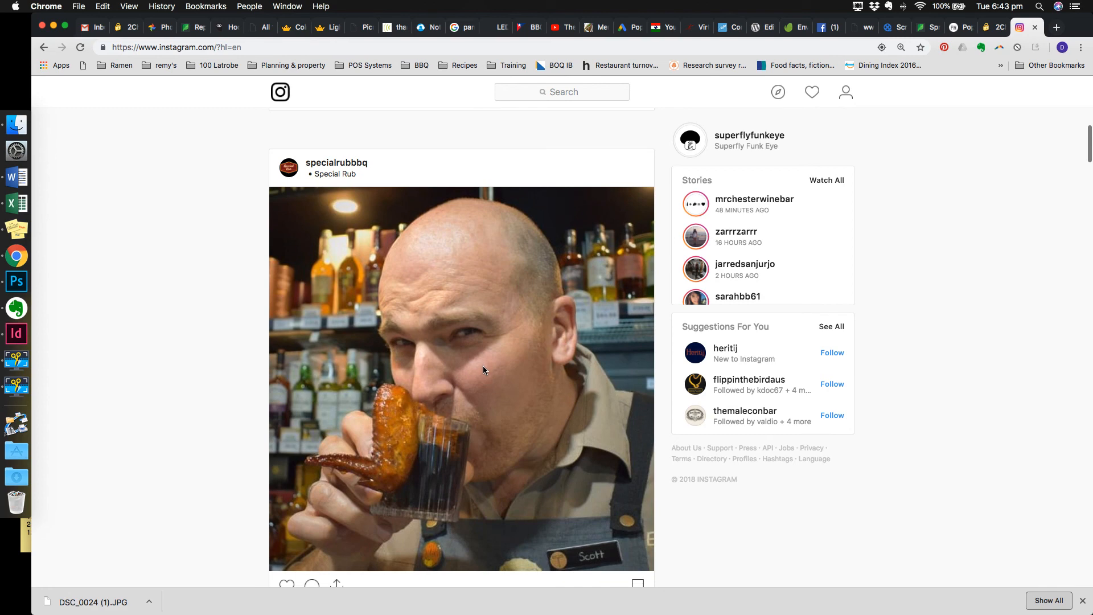
pyautogui.scroll(10, 483, 368)
pyautogui.scroll(1, 485, 365)
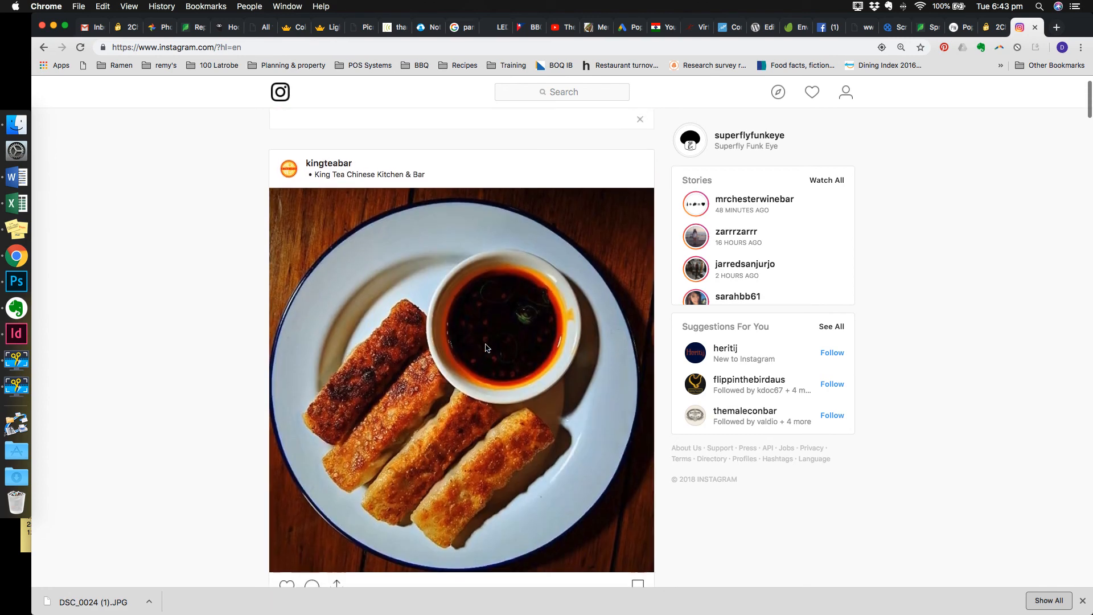
pyautogui.scroll(-10, 398, 269)
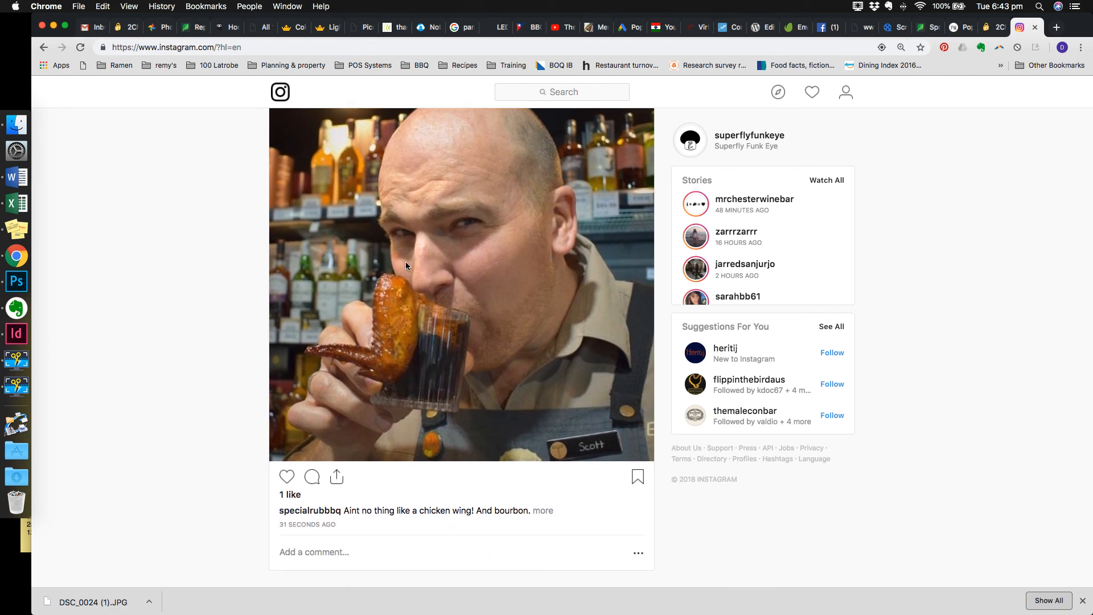
pyautogui.scroll(-3, 405, 262)
pyautogui.scroll(2, 405, 262)
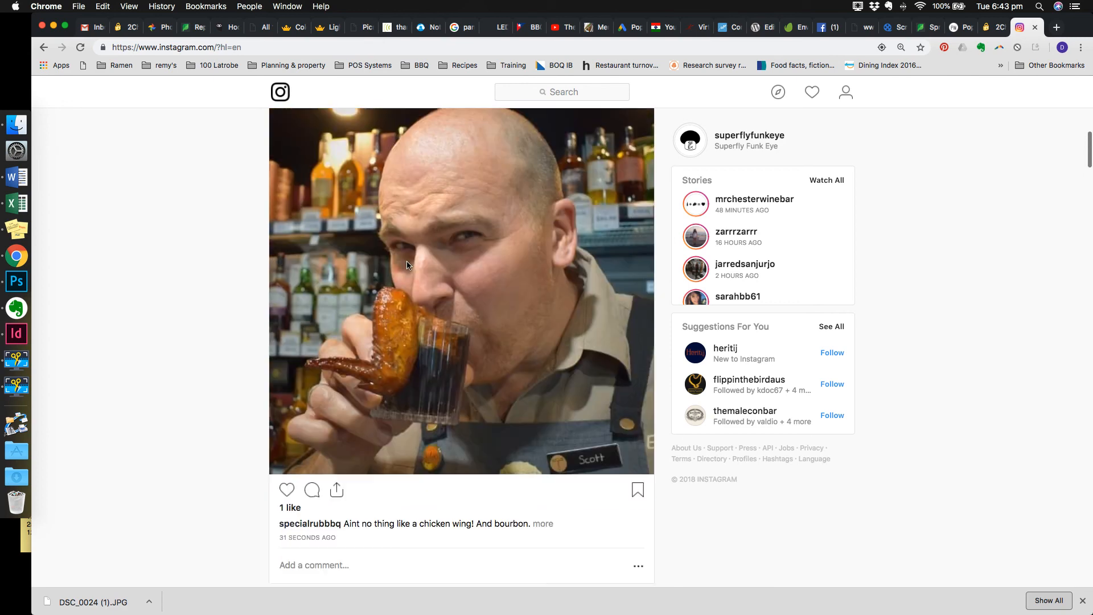